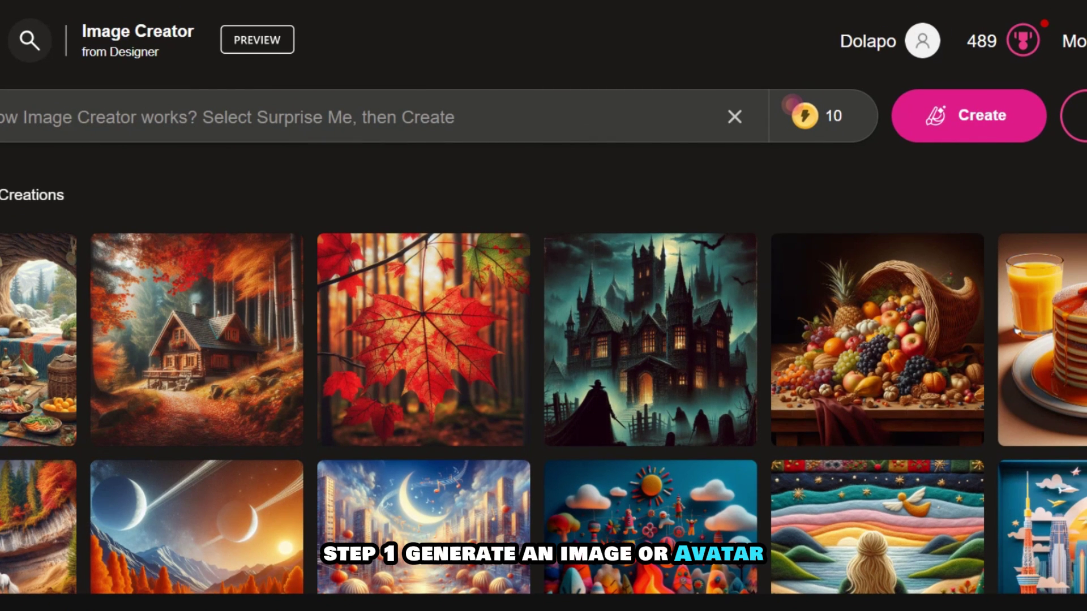
Insert 'woman' before 'avatar' in the pasted image prompt
key("Home")
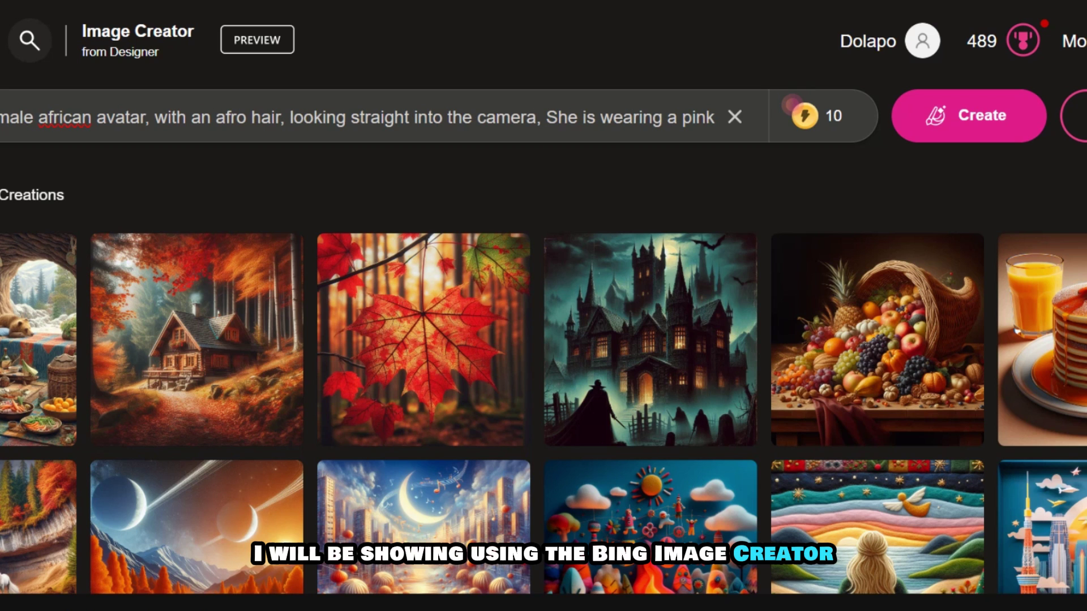
key("Right")
key("Right")
key("Right")
key("Right")
key("Right")
key("Right")
key("Right")
key("Right")
key("Right")
key("Right")
key("Right")
key("Right")
key("Right")
key("Right")
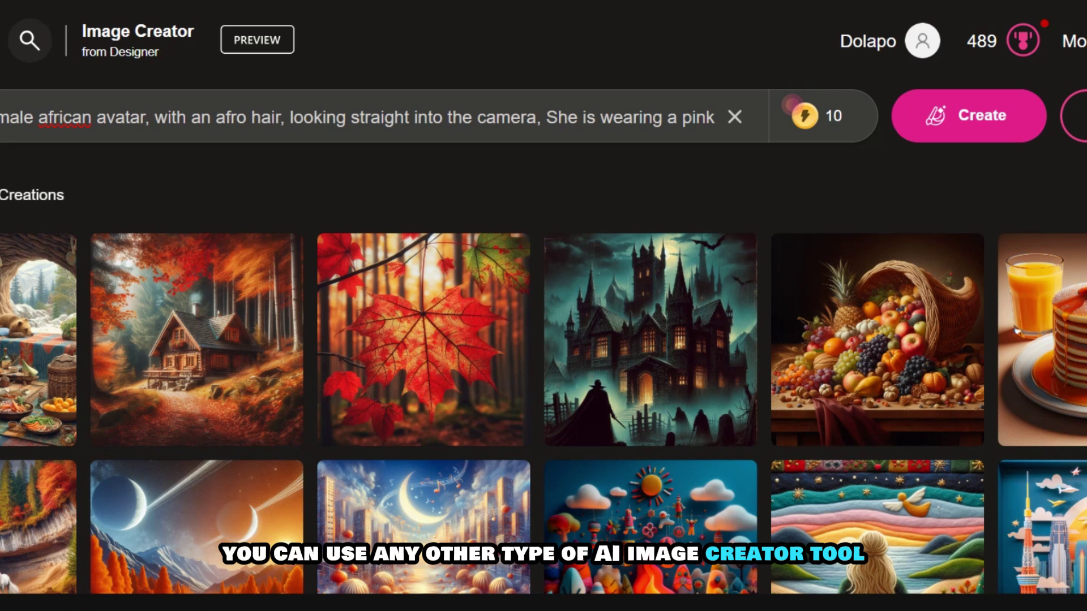
key("Left")
key("Left")
type("woman")
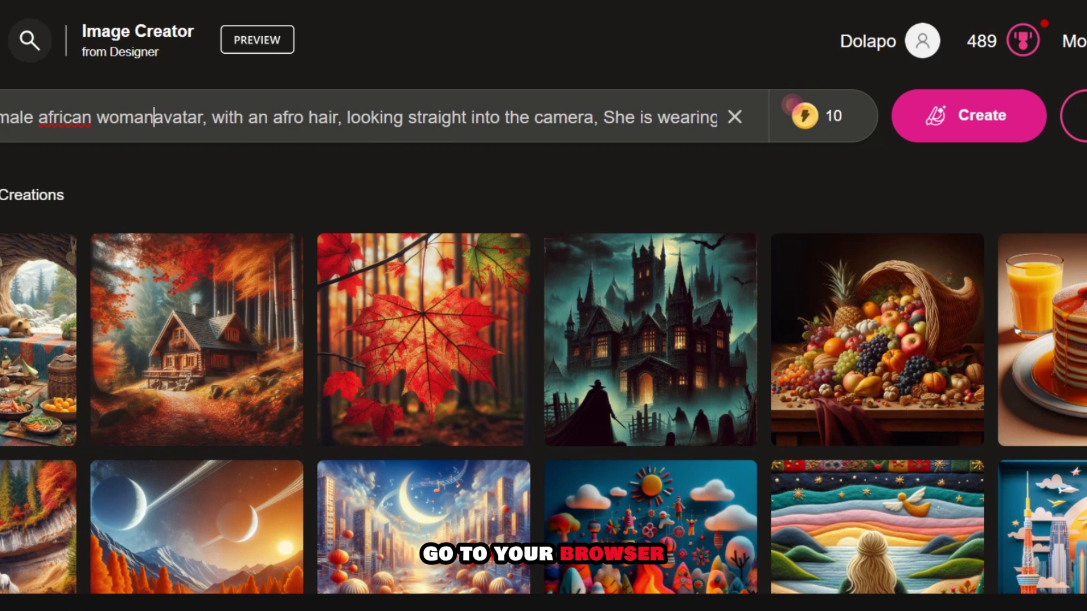
Review the prompt's 'Dolapo' top wording and generate the avatar images
key("Right")
key("Right")
key("Right")
key("Right")
key("Right")
key("Right")
key("Right")
key("Right")
key("Right")
key("Right")
key("Right")
key("Right")
key("Right")
key("Right")
key("Right")
key("Right")
key("Right")
key("Right")
key("Right")
key("Right")
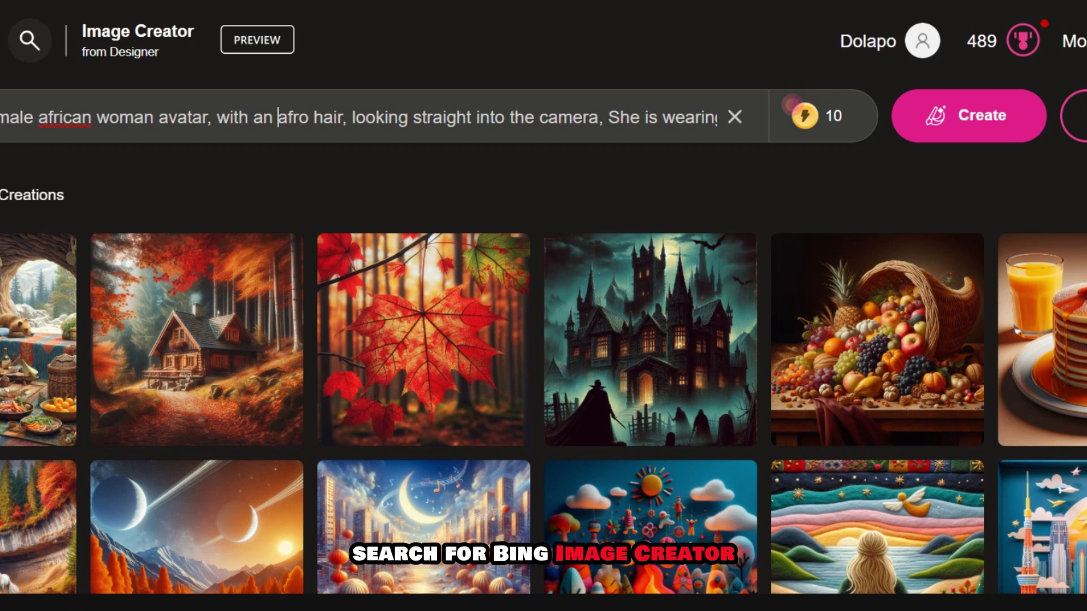
key("Right")
key("Right")
key("Right")
key("Right")
key("Right")
key("Right")
key("Right")
key("Right")
key("Right")
key("Right")
key("Right")
key("Right")
key("Right")
key("Right")
key("Right")
key("Right")
key("Right")
key("Right")
key("Right")
key("Right")
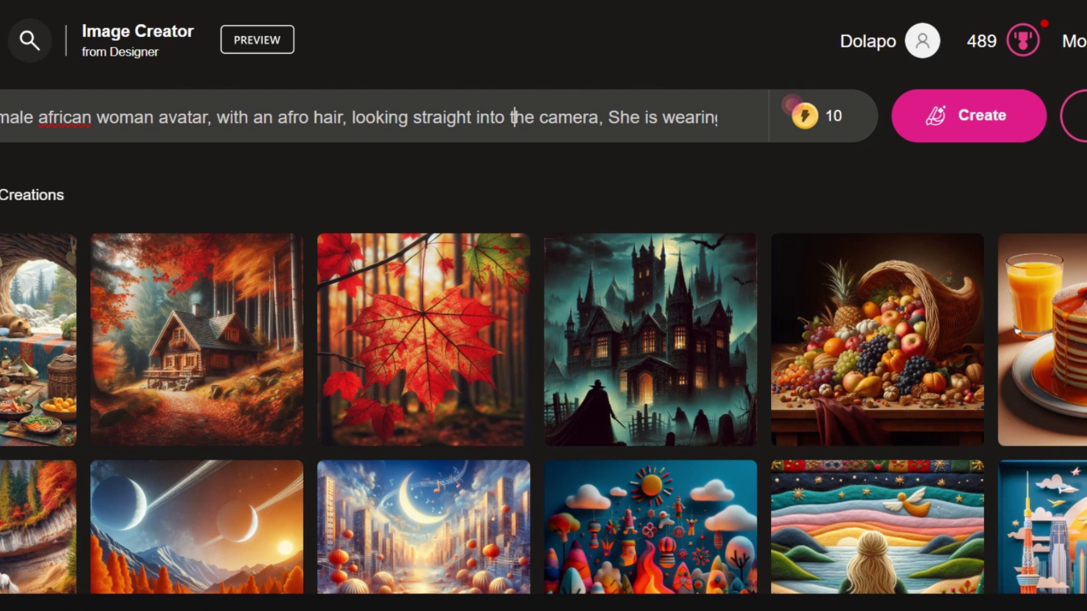
key("Right")
key("Right")
key("Right")
key("Right")
key("Right")
key("Right")
key("Right")
key("Right")
key("Right")
key("Right")
key("Right")
key("Right")
key("Right")
key("Right")
key("Right")
key("Right")
key("Right")
key("Right")
key("Right")
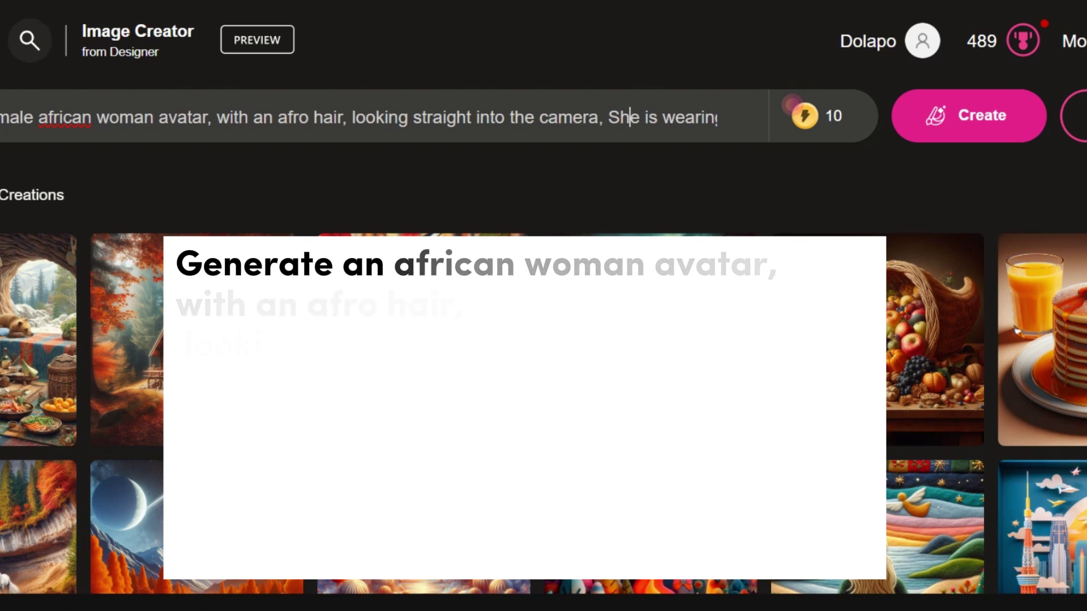
key("Right")
key("Right")
key("Right")
key("Right")
key("Right")
key("Right")
key("Right")
key("Right")
key("Right")
key("Right")
key("Right")
key("Right")
key("Right")
key("Right")
key("Right")
key("Right")
key("Right")
key("Right")
key("Right")
key("Right")
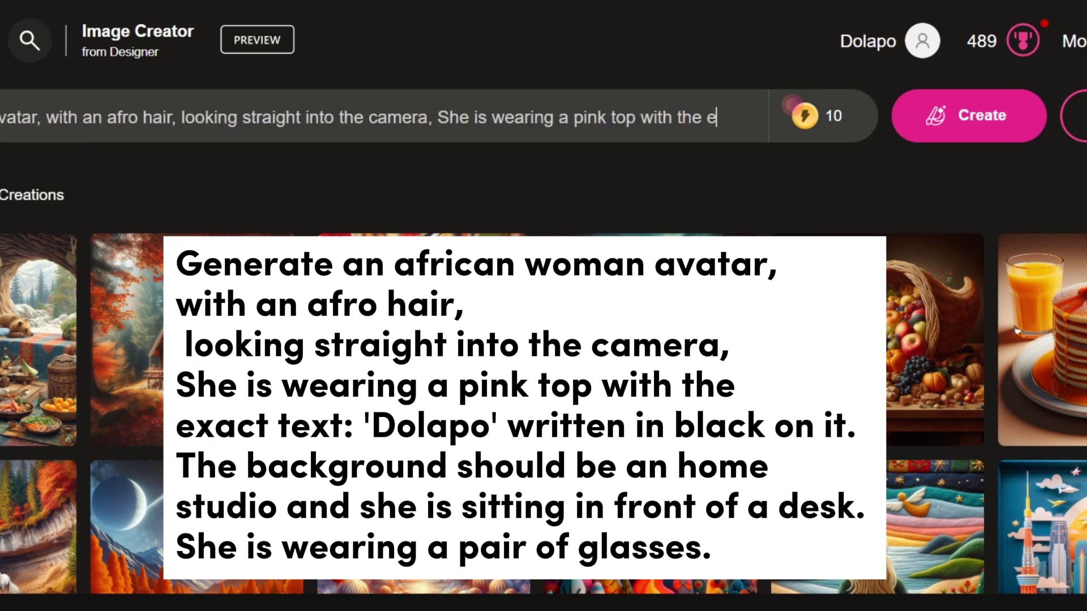
type("T")
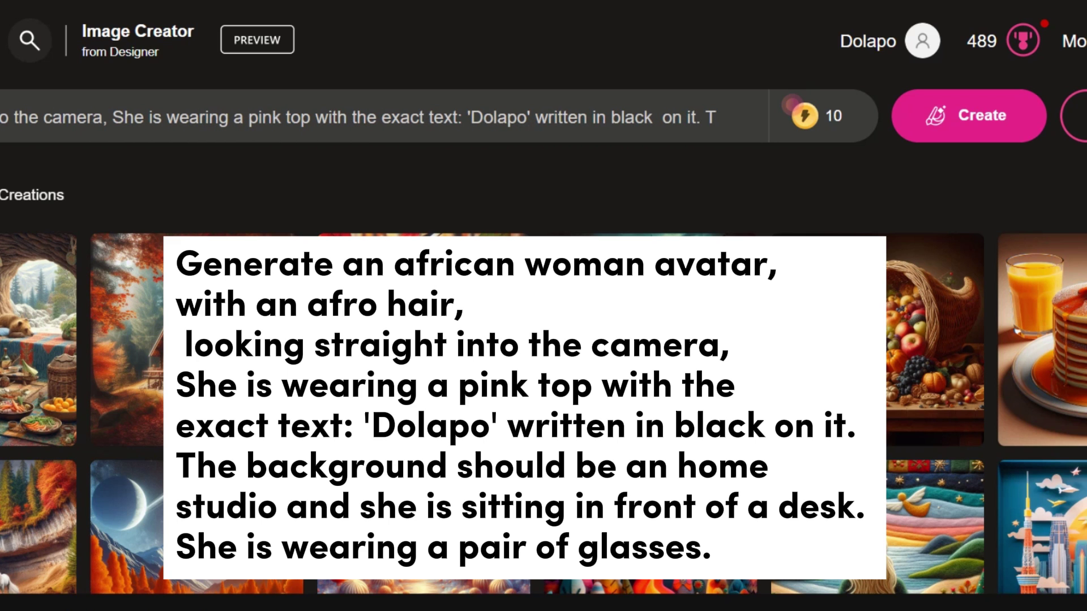
left_click_drag(352, 117, 578, 117)
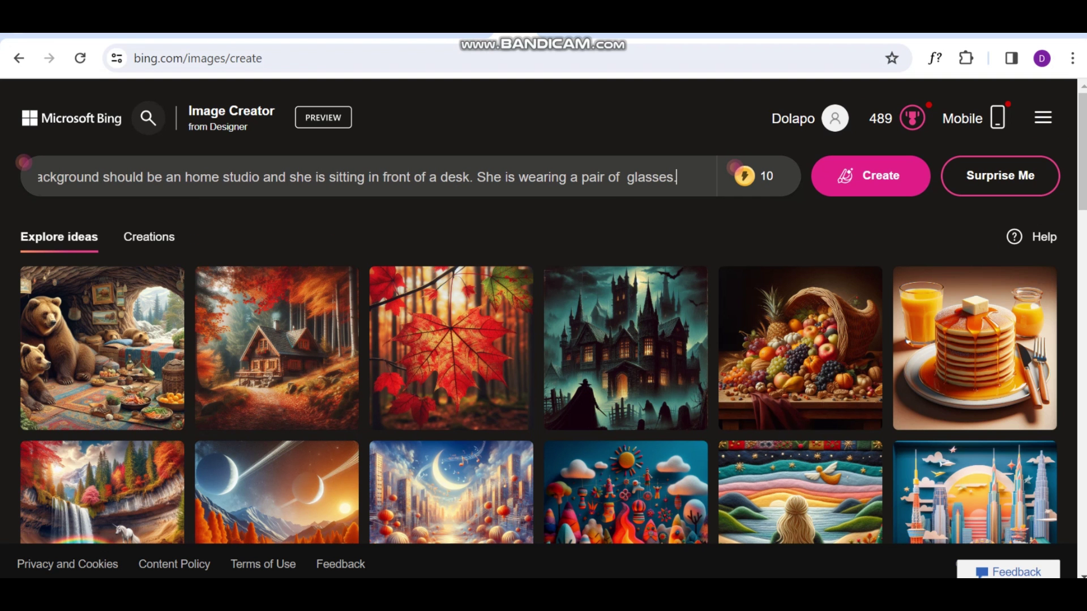
left_click(871, 175)
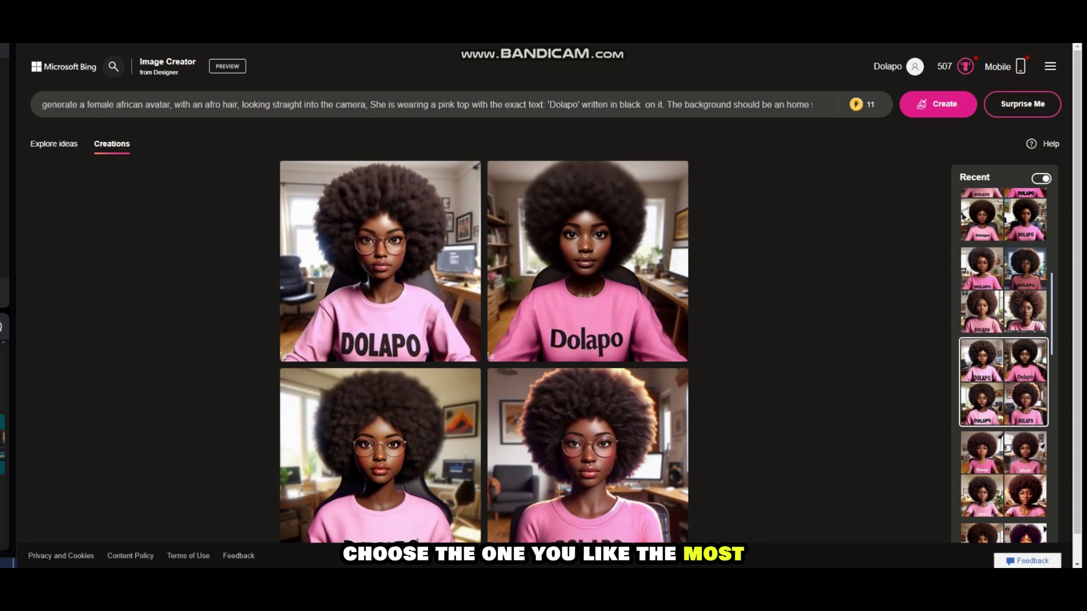
Save the first generated avatar with Save image as into the talkingavataraudios folder
left_click(379, 260)
right_click(529, 191)
left_click(564, 218)
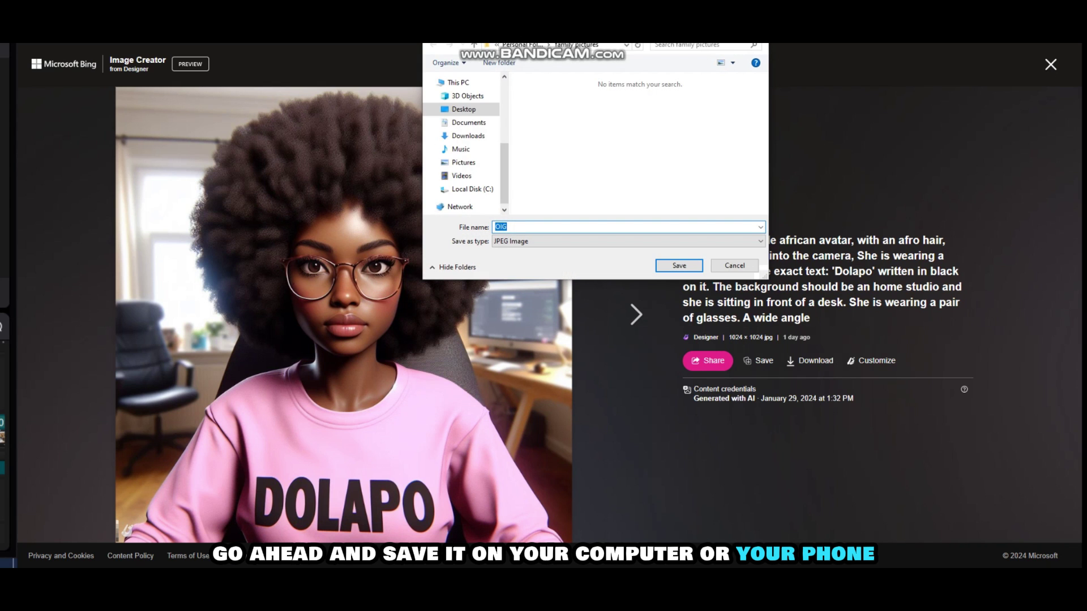
left_click(475, 158)
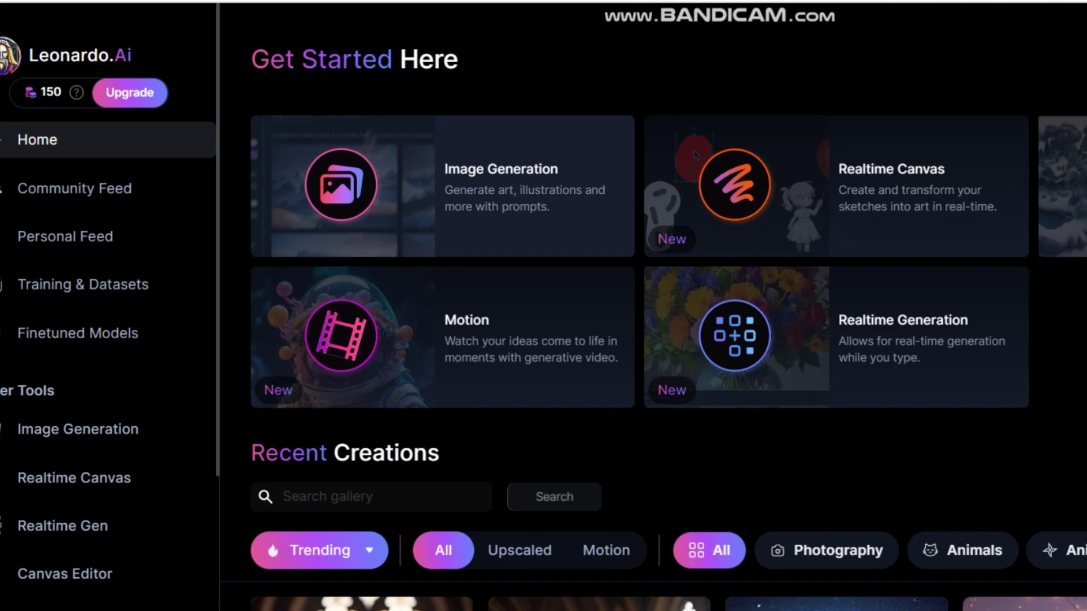
Open Leonardo.Ai Image Generation with the aspect ratio set to 16:9
left_click(77, 429)
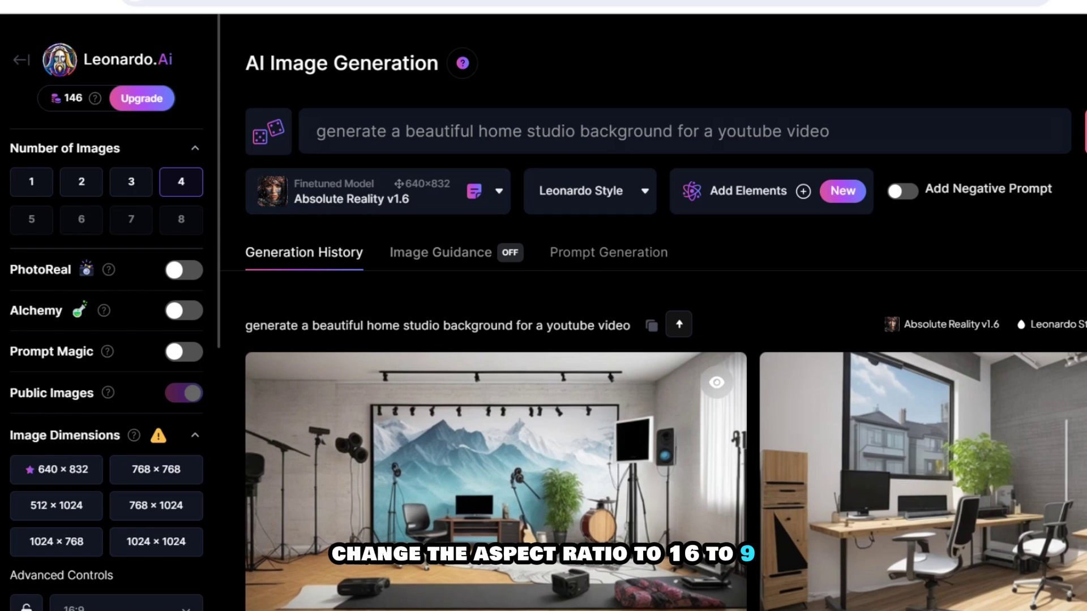
scroll(108, 311, "down", 6)
scroll(108, 312, "up", 2)
left_click(125, 304)
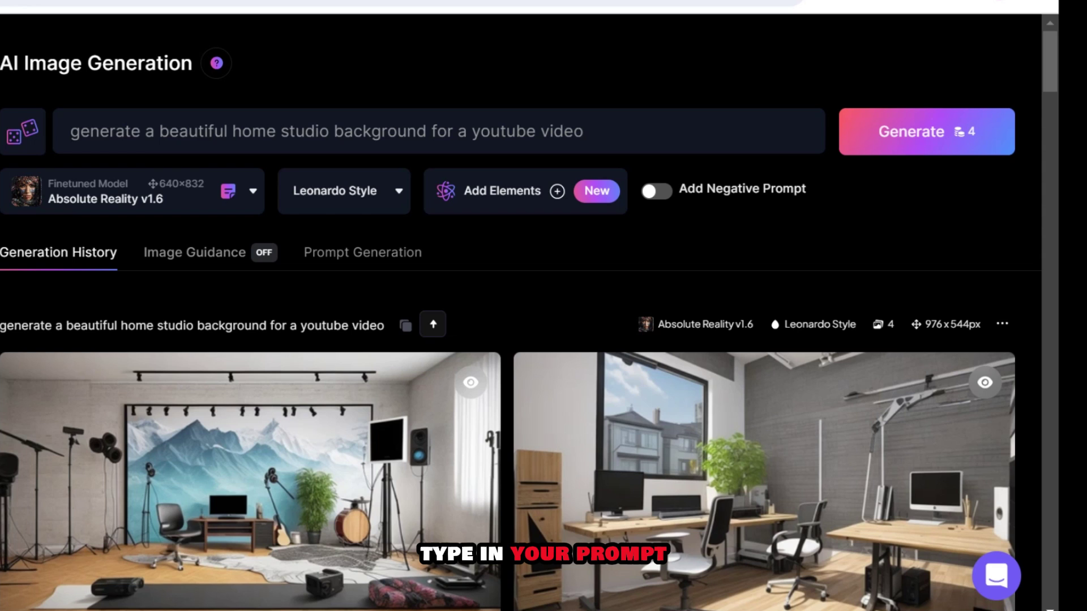
Generate four home studio backgrounds from the edited prompt and download the wood-paneled one
left_click(154, 131)
key("shift+Left")
key("shift+Left")
key("Right")
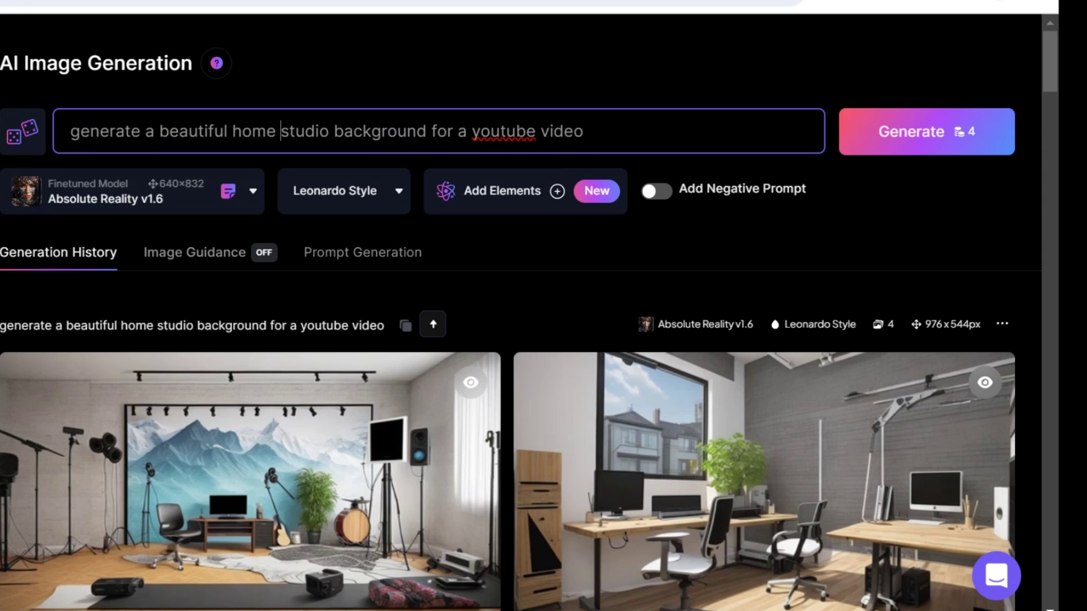
left_click(926, 131)
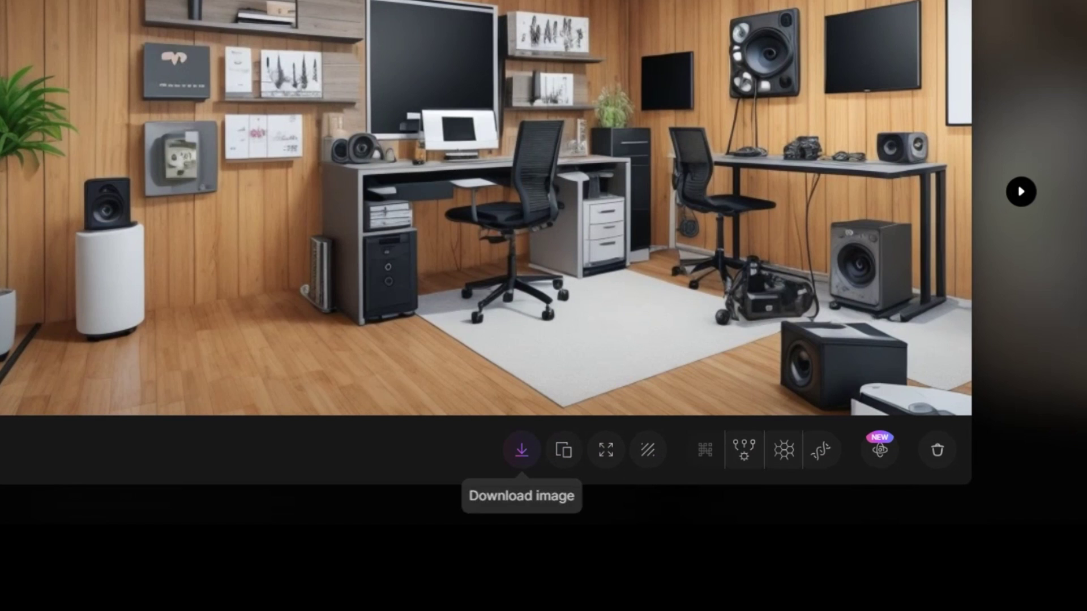
left_click(522, 450)
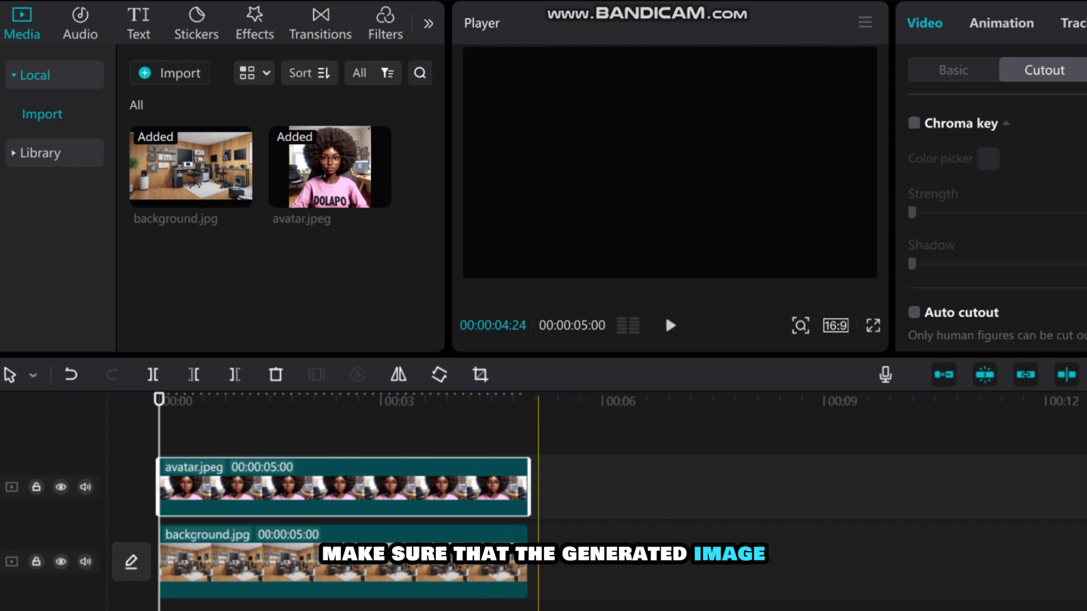
Preview the composition and select the avatar clip
left_click(254, 400)
key("space")
left_click(664, 315)
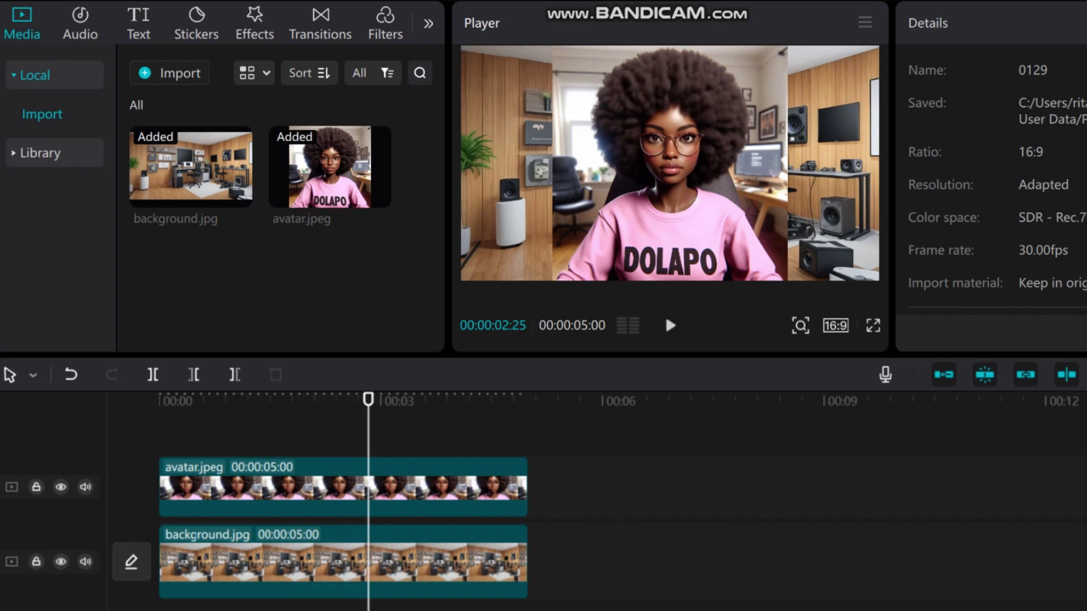
left_click(670, 170)
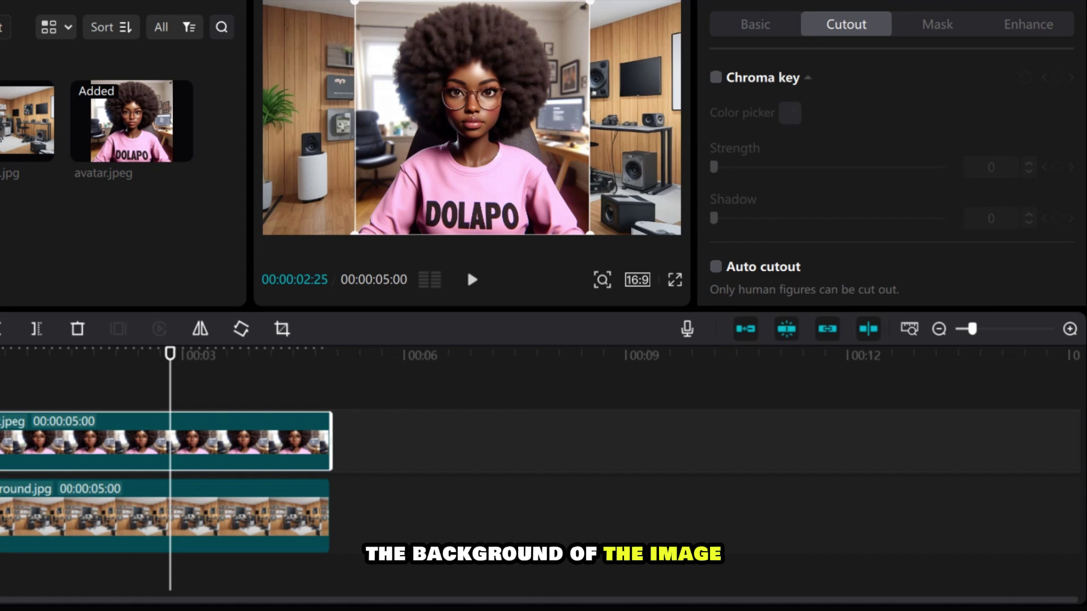
Auto-cut out the avatar's background, then centre and slightly shrink her over the studio
left_click(715, 267)
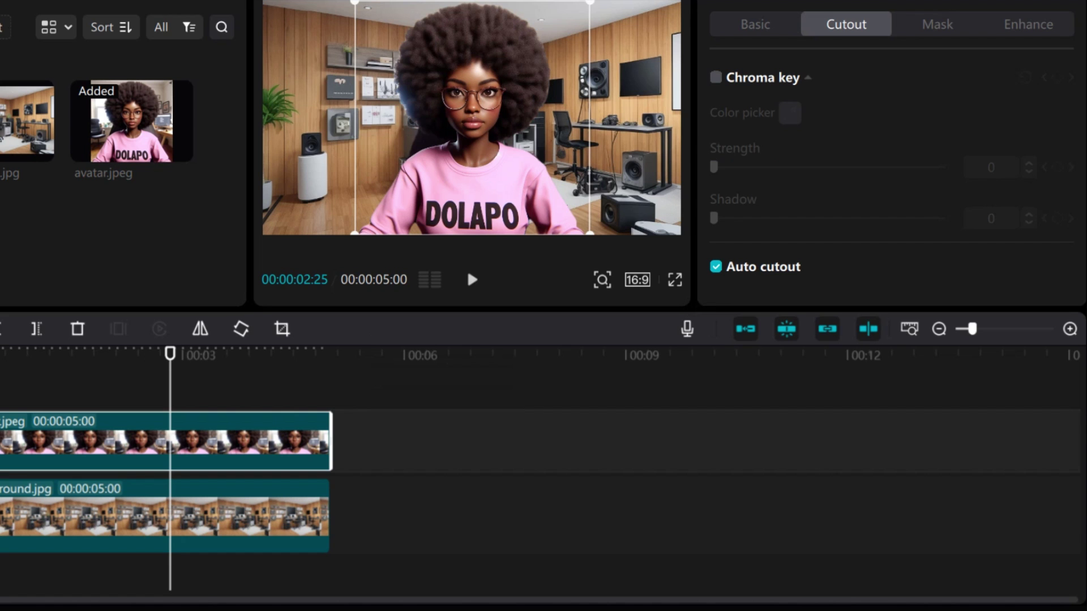
mouse_move(471, 141)
left_mouse_down()
mouse_move(485, 108)
mouse_move(497, 107)
mouse_move(461, 116)
mouse_move(485, 149)
mouse_move(466, 144)
left_mouse_up()
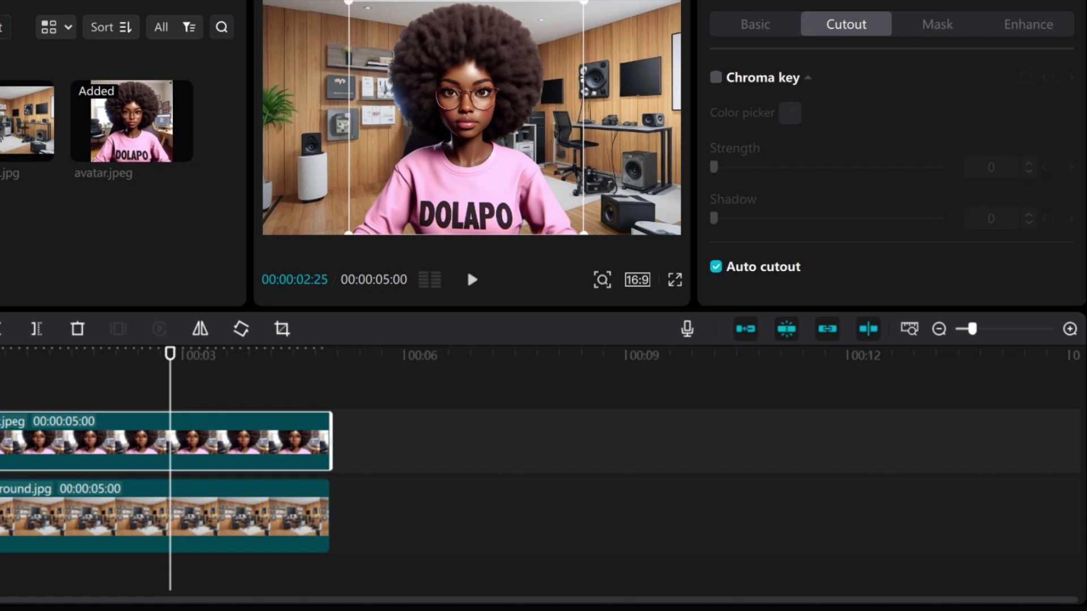
mouse_move(578, 13)
left_mouse_down()
mouse_move(562, 32)
mouse_move(596, 10)
mouse_move(589, 14)
left_mouse_up()
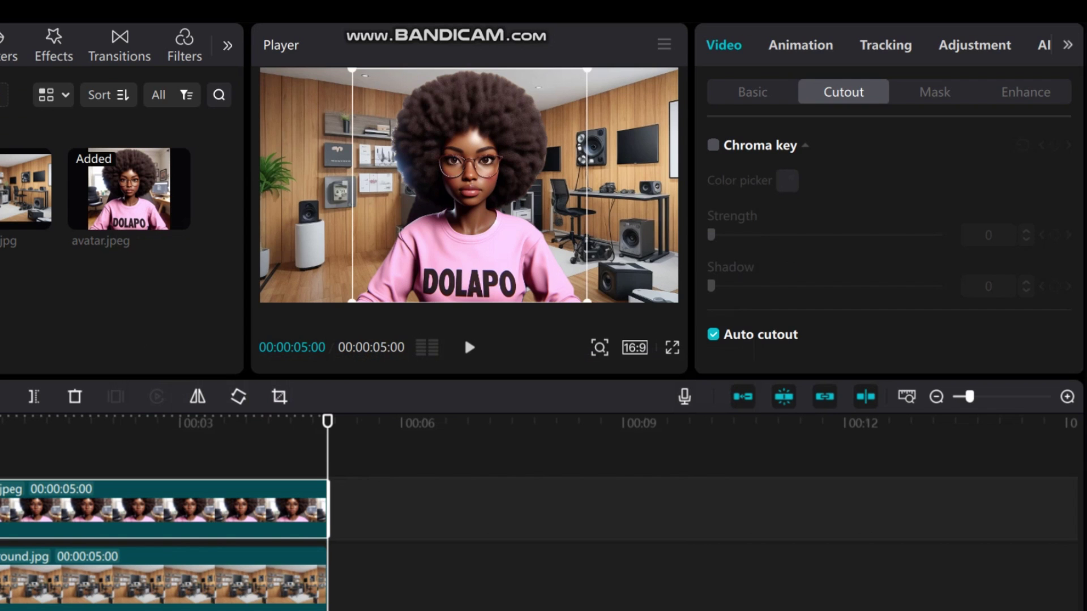
left_click(664, 44)
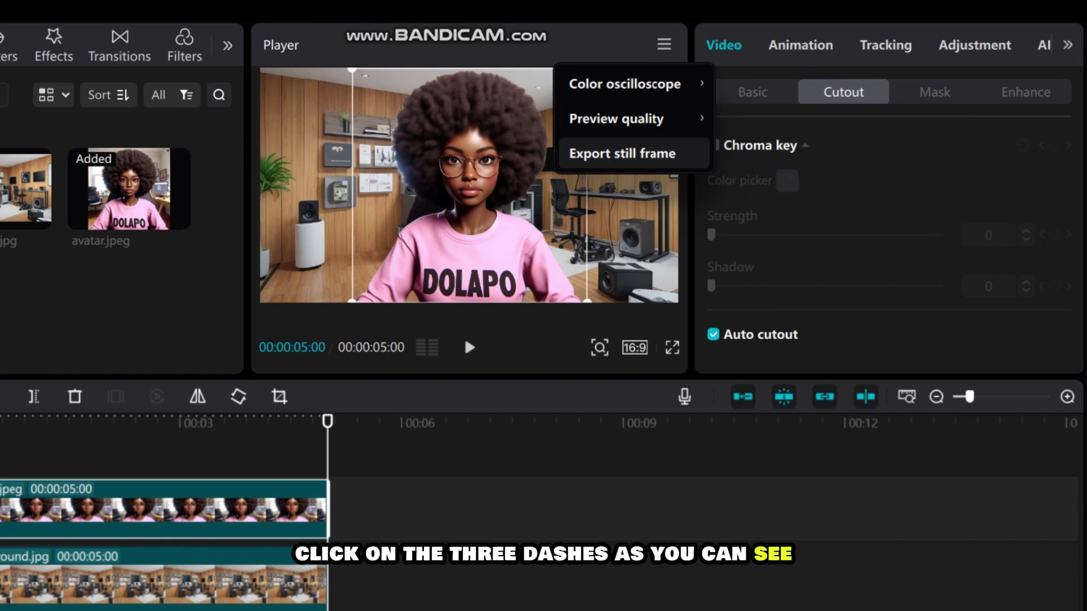
Export the current frame as a 1080P PNG still named 'avatarbg' and choose its save folder
left_click(622, 154)
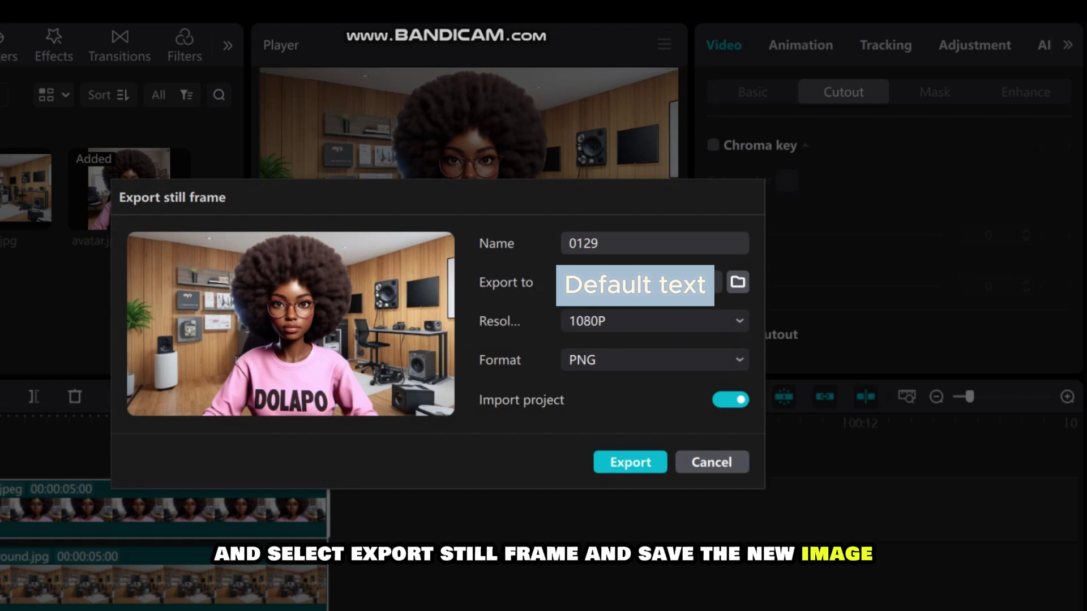
key("shift+Left")
key("shift+Left")
key("shift+Left")
key("shift+Left")
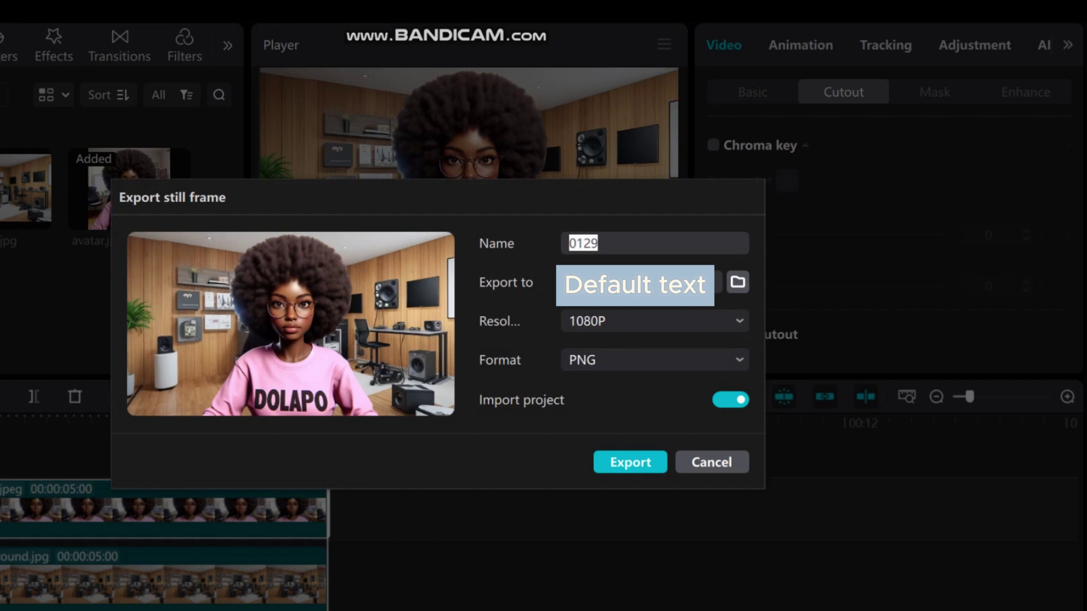
type("avatarbg")
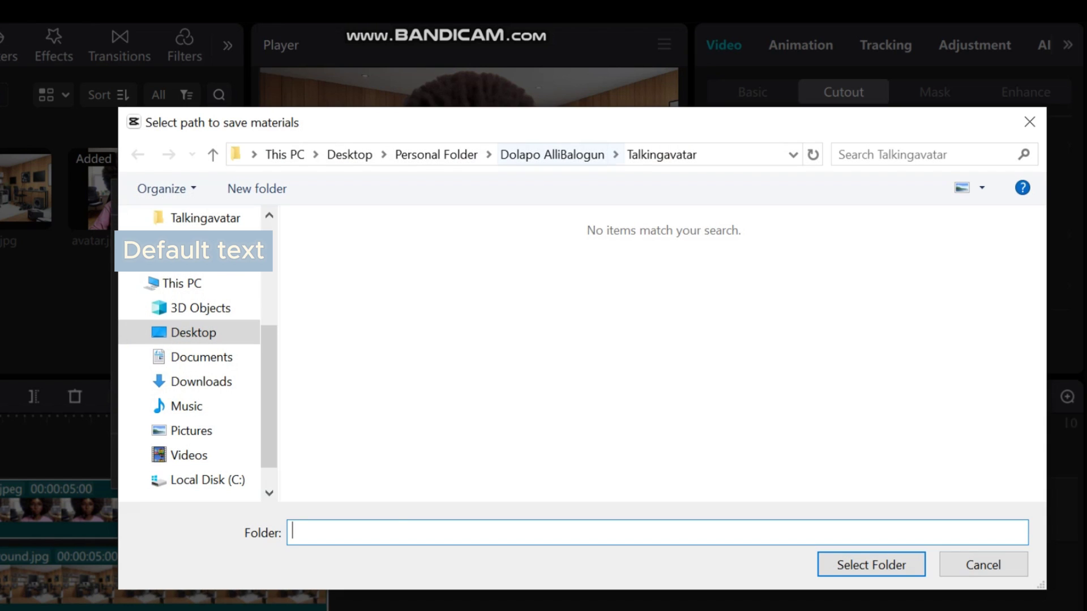
left_click(552, 154)
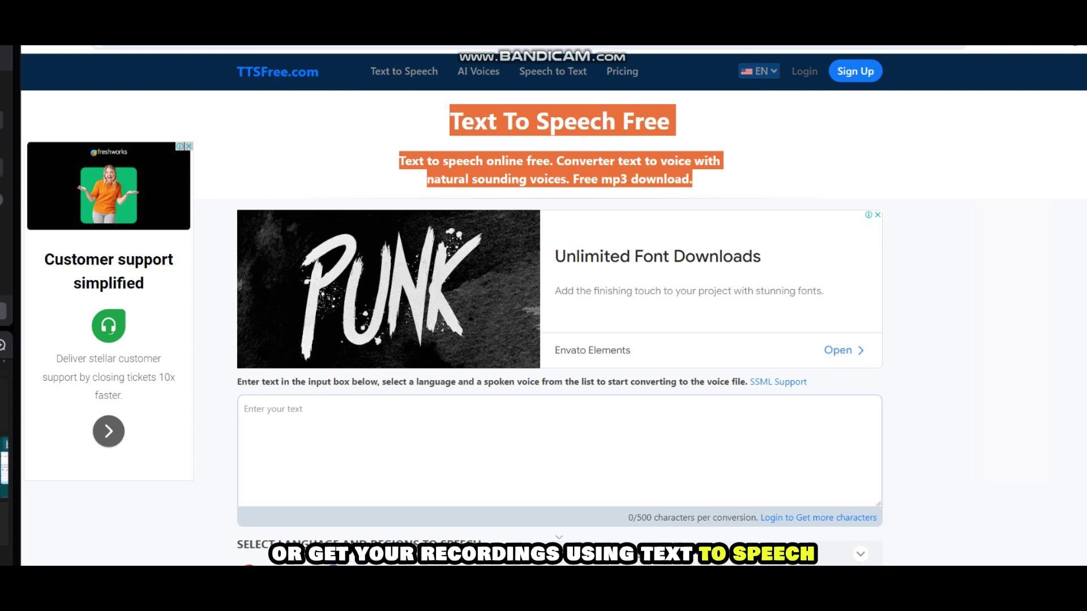
Compare the voice lists on TTS Server 1 and TTS Server 2
scroll(554, 313, "down", 1)
scroll(553, 313, "down", 4)
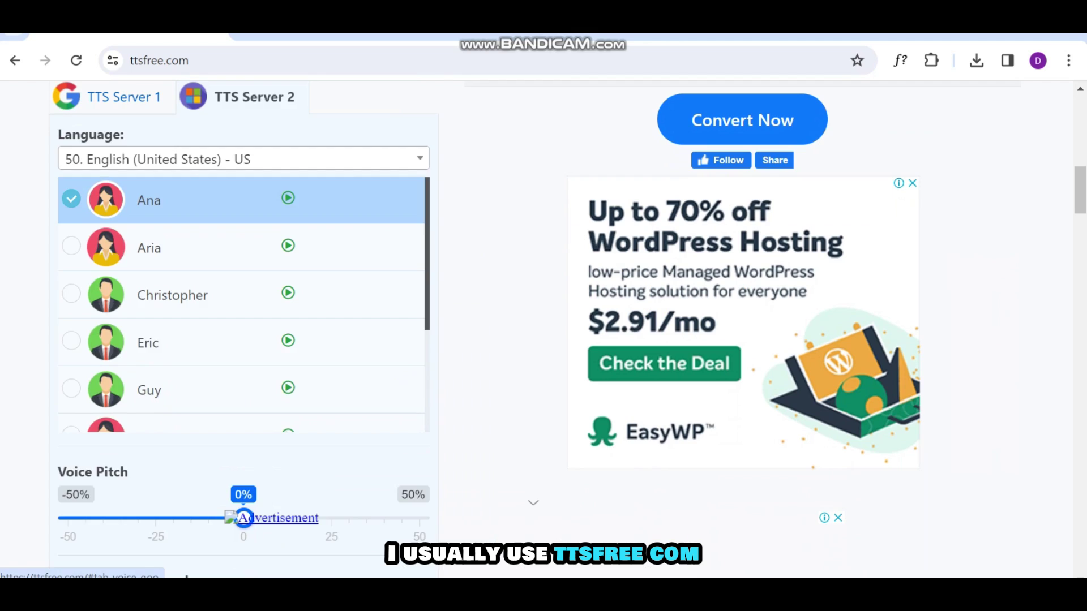
left_click(278, 291)
scroll(243, 295, "down", 7)
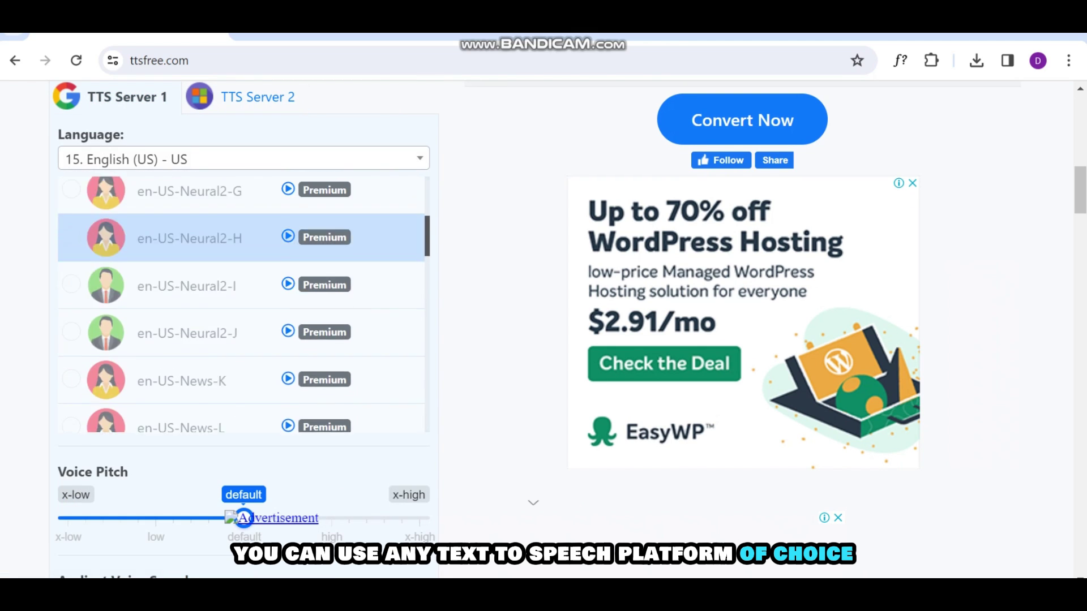
scroll(243, 294, "up", 5)
scroll(244, 306, "up", 1)
left_click(255, 97)
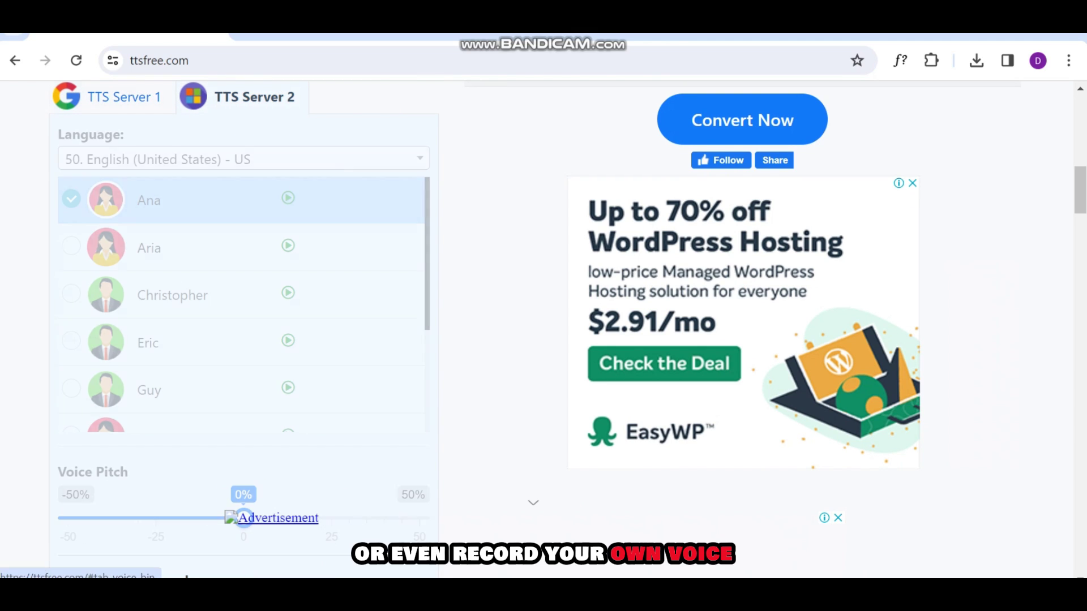
scroll(244, 306, "down", 1)
scroll(243, 306, "down", 2)
scroll(244, 306, "up", 2)
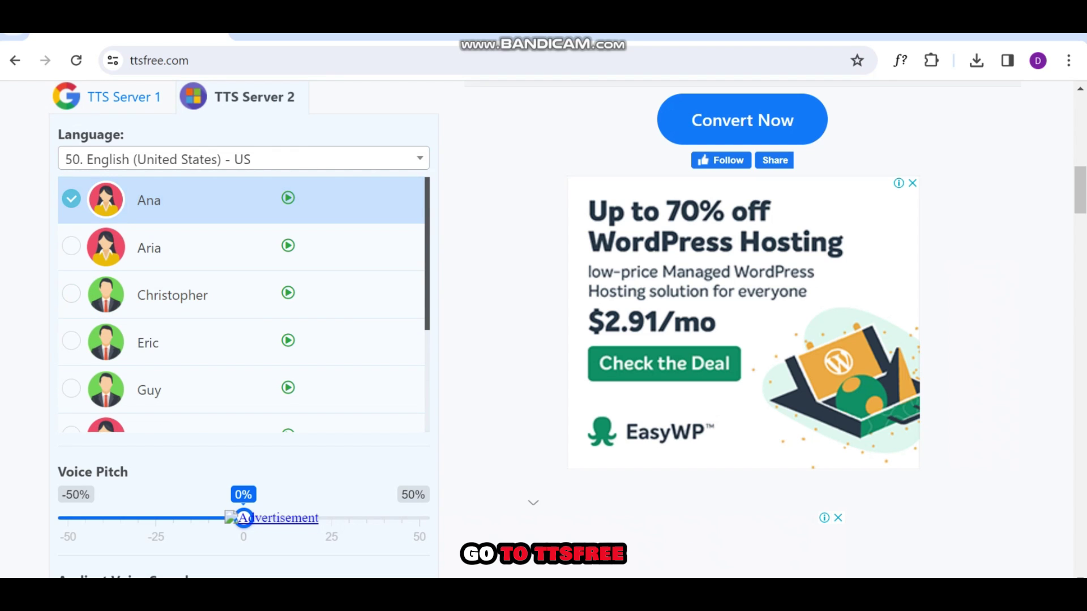
scroll(244, 306, "down", 3)
Choose Michelle, after trying Jenny, as the English (United States) voice on TTS Server 2
left_click(152, 266)
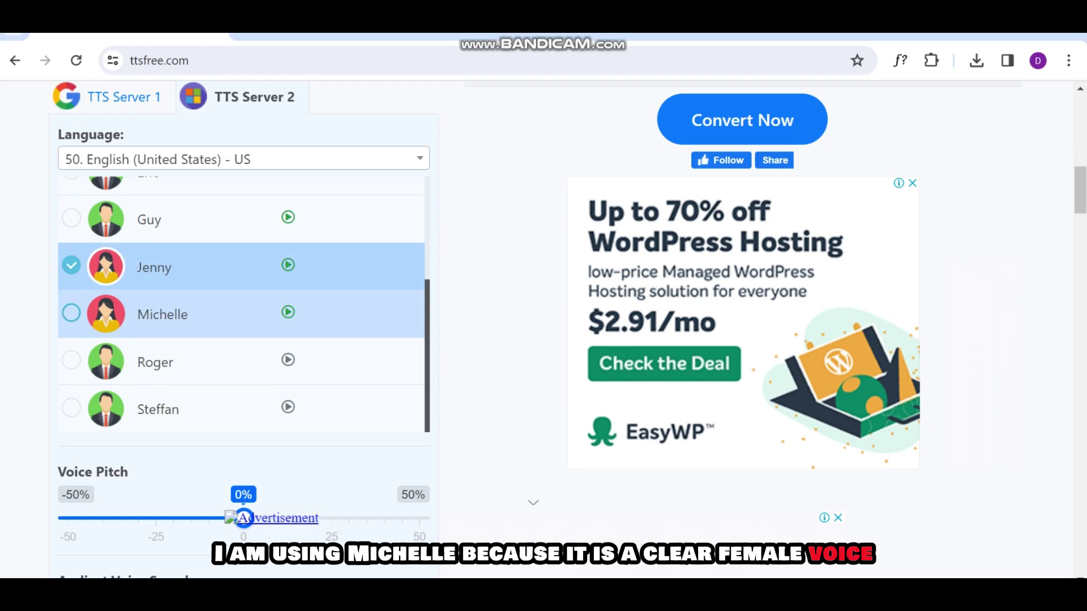
left_click(163, 315)
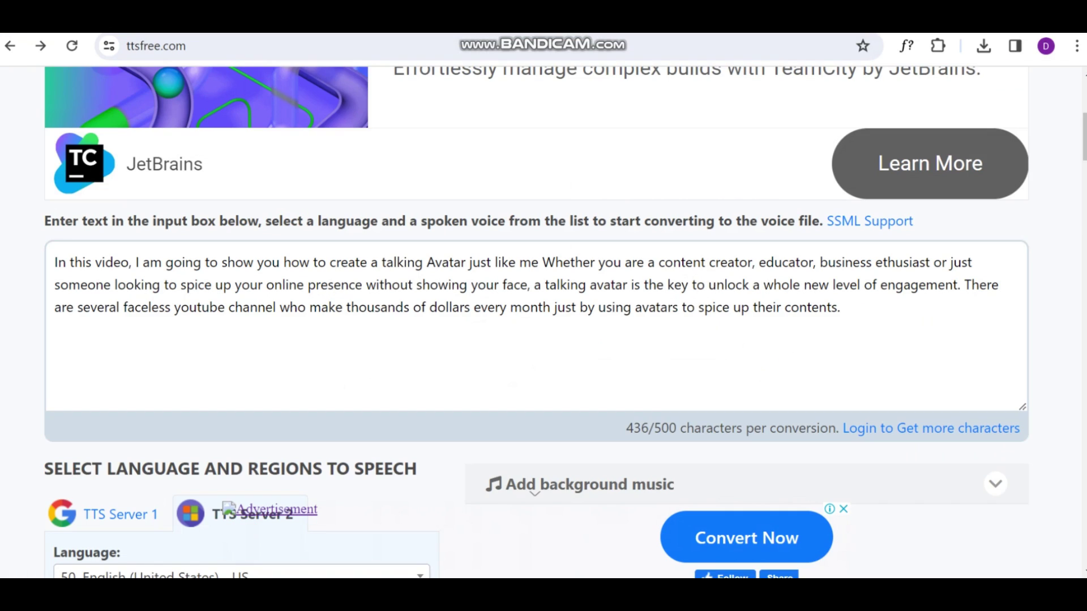
scroll(537, 323, "down", 5)
scroll(536, 323, "down", 4)
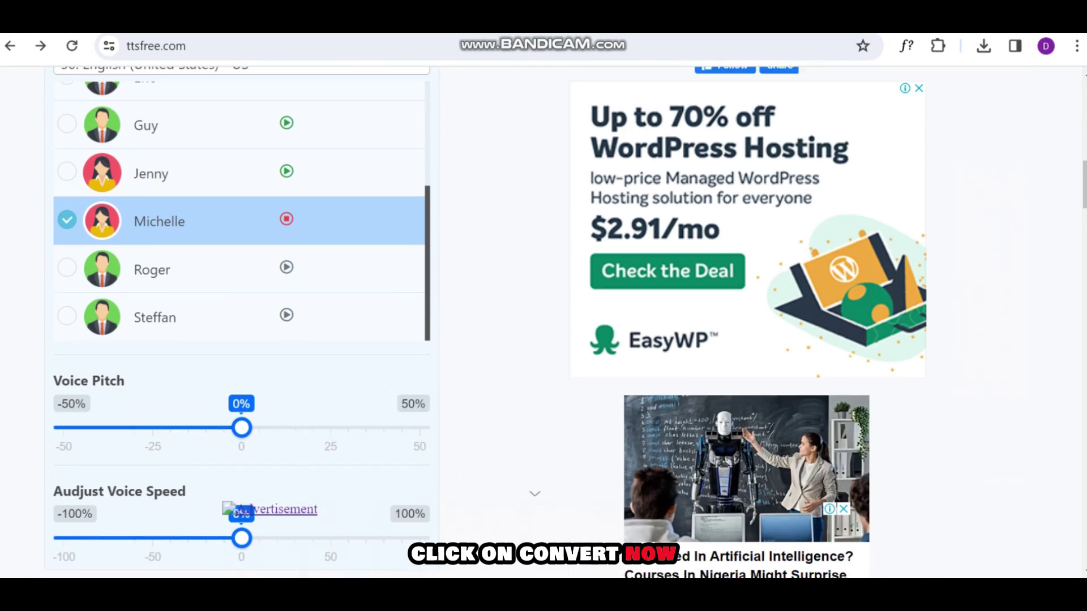
Return to the 436-character script in the text box for conversion
scroll(537, 322, "up", 4)
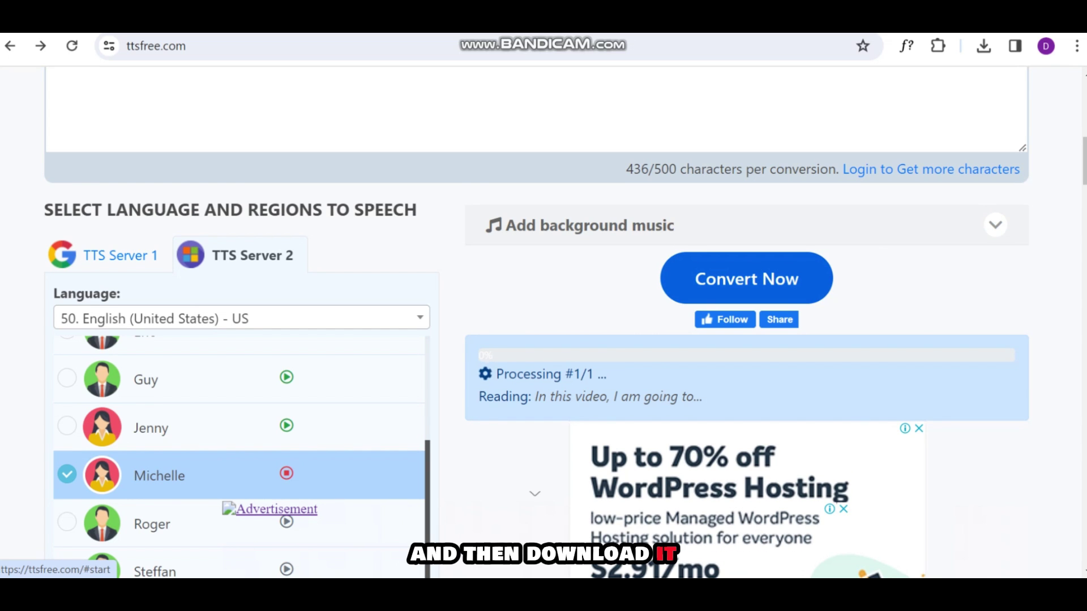
scroll(544, 312, "up", 2)
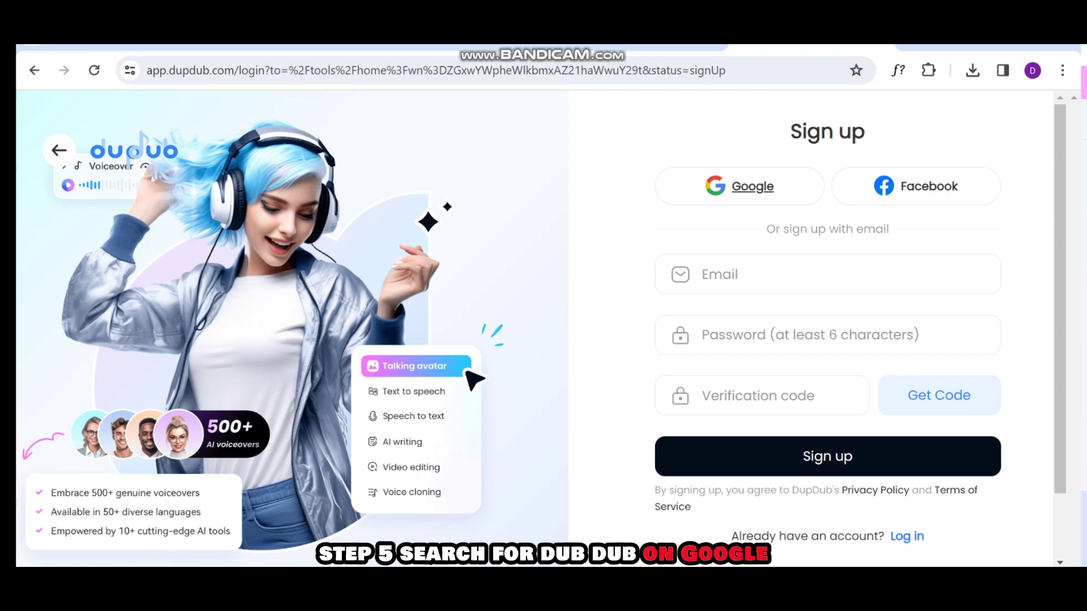
Fill in the sign-up e-mail, account password and the e-mailed verification code
left_click(735, 275)
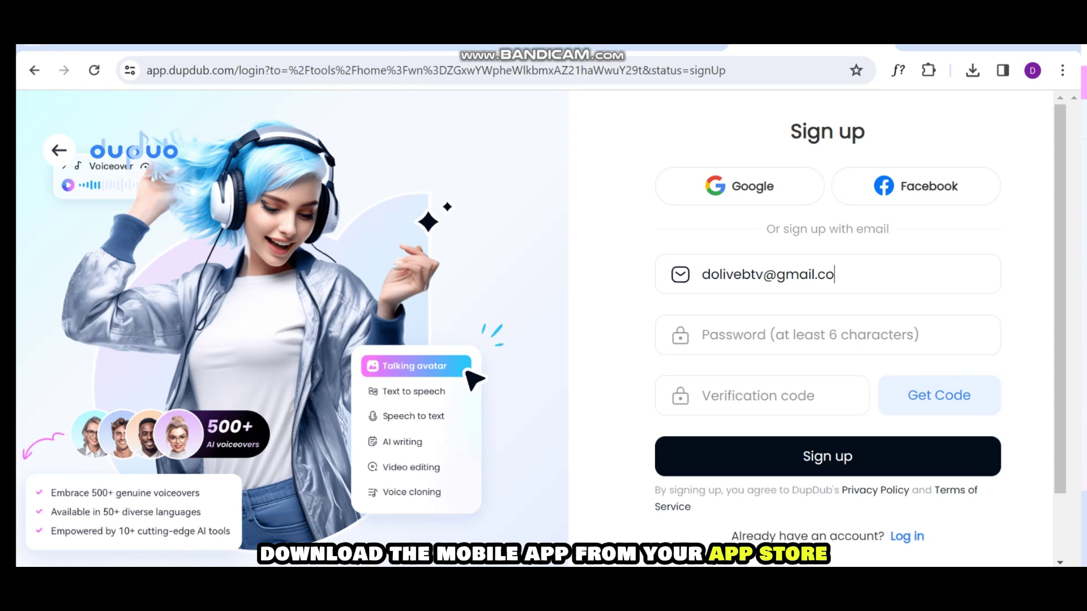
left_click(792, 335)
type("•••")
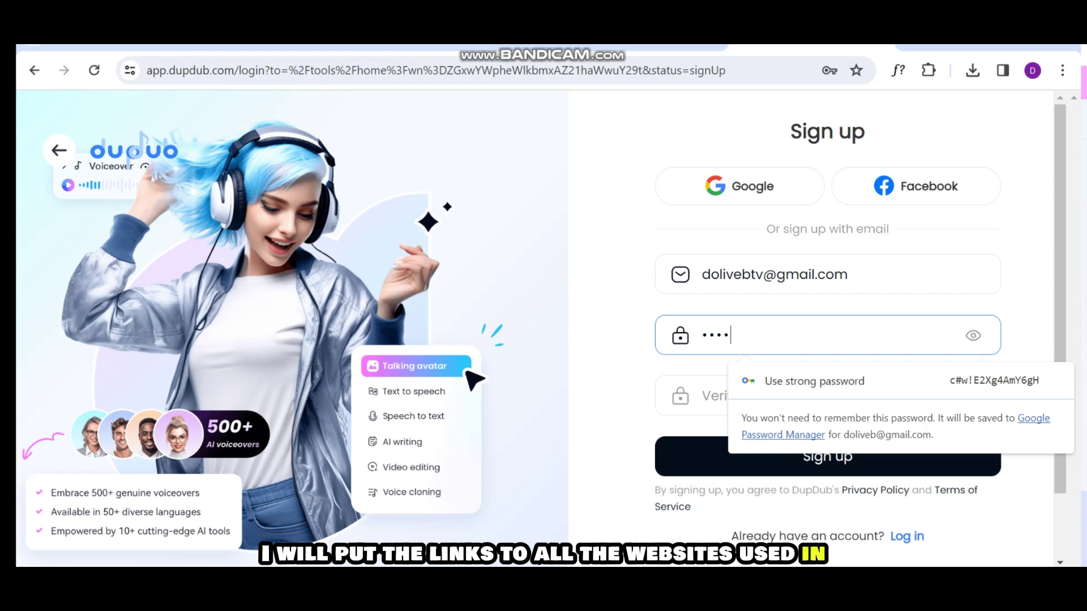
type("•••••••")
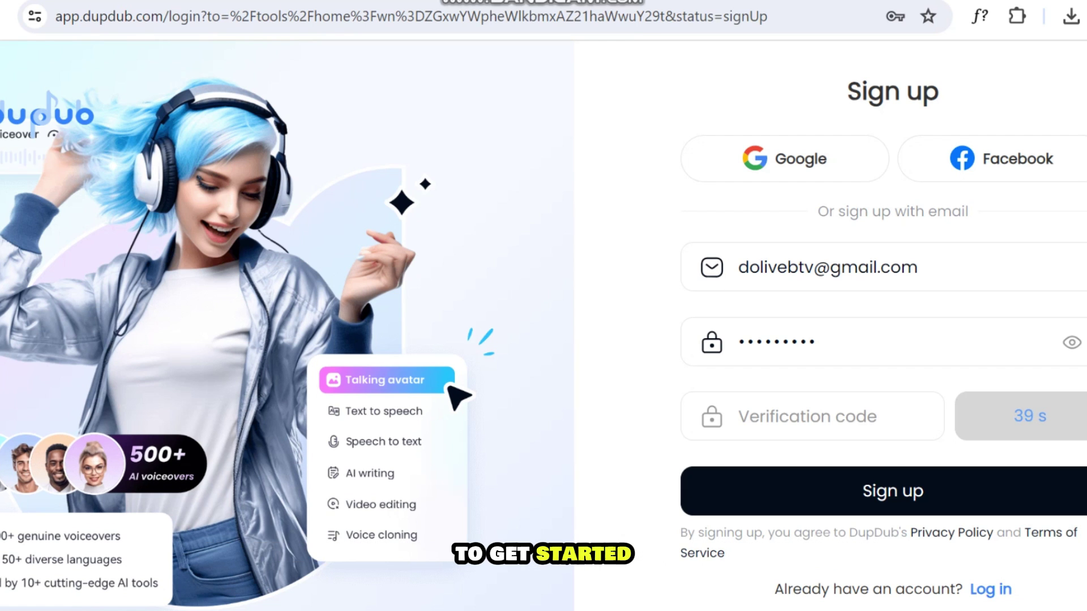
left_click(759, 395)
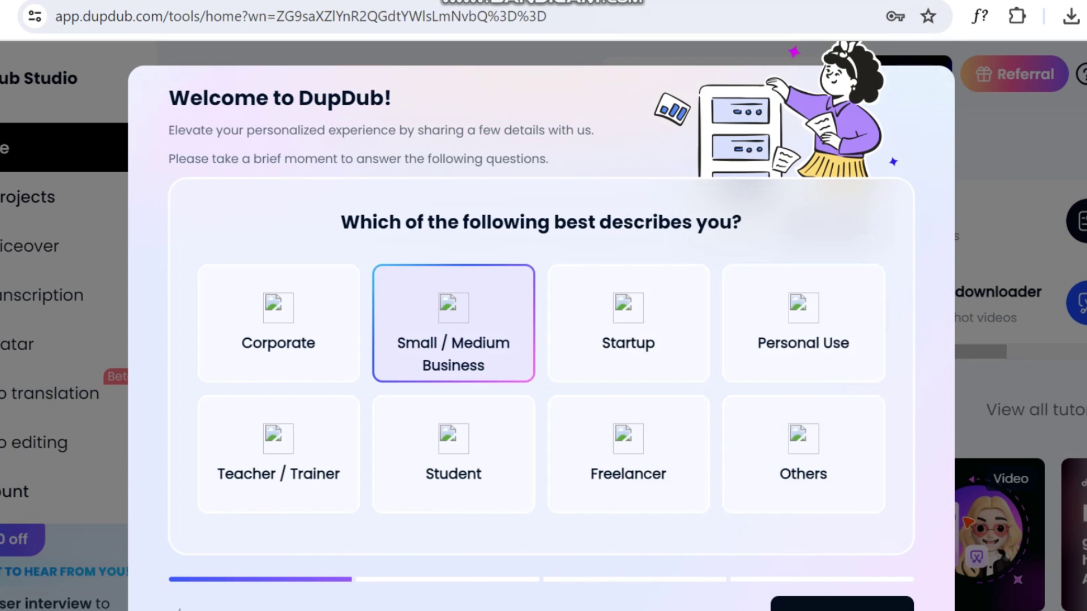
Answer Freelancer and Content Creator in the welcome questions, then pick AI avatar
left_click(628, 453)
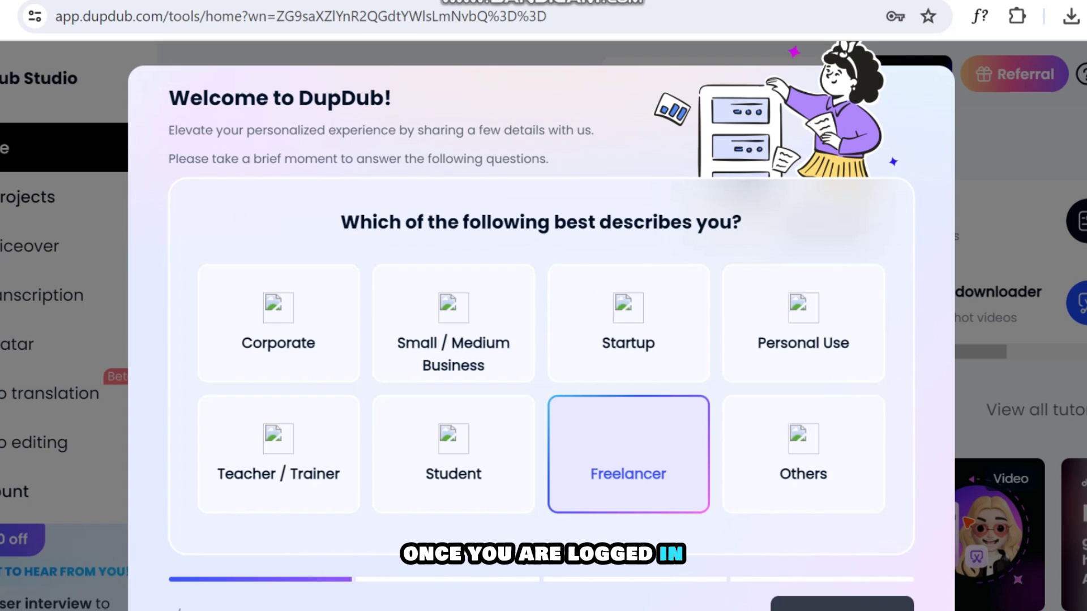
left_click(540, 458)
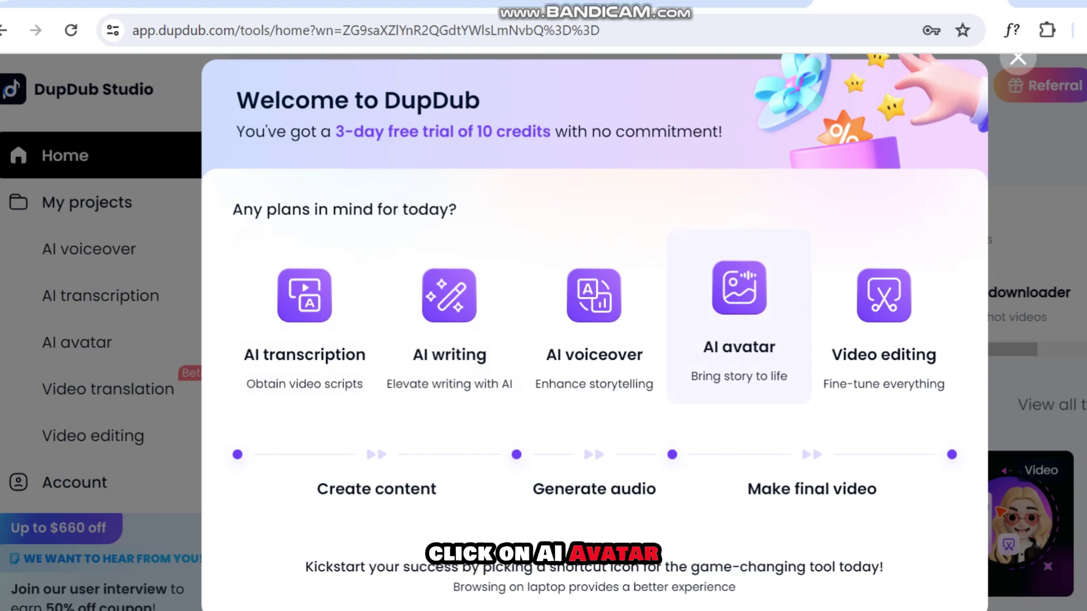
left_click(740, 305)
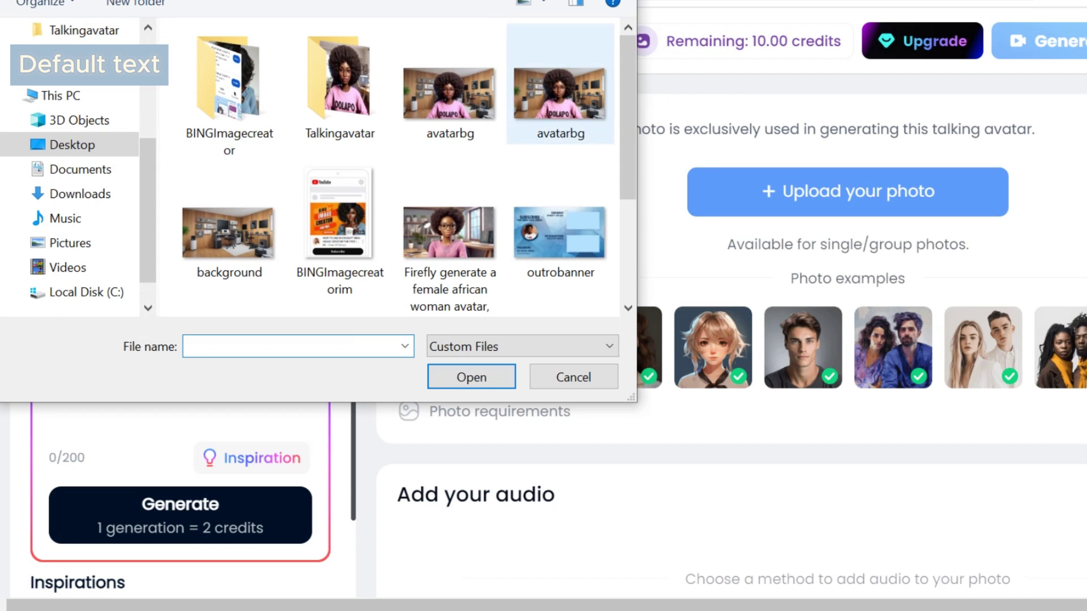
Upload avatarbg from the Desktop as the avatar photo, then choose Upload an audio
left_click(450, 93)
left_click(471, 377)
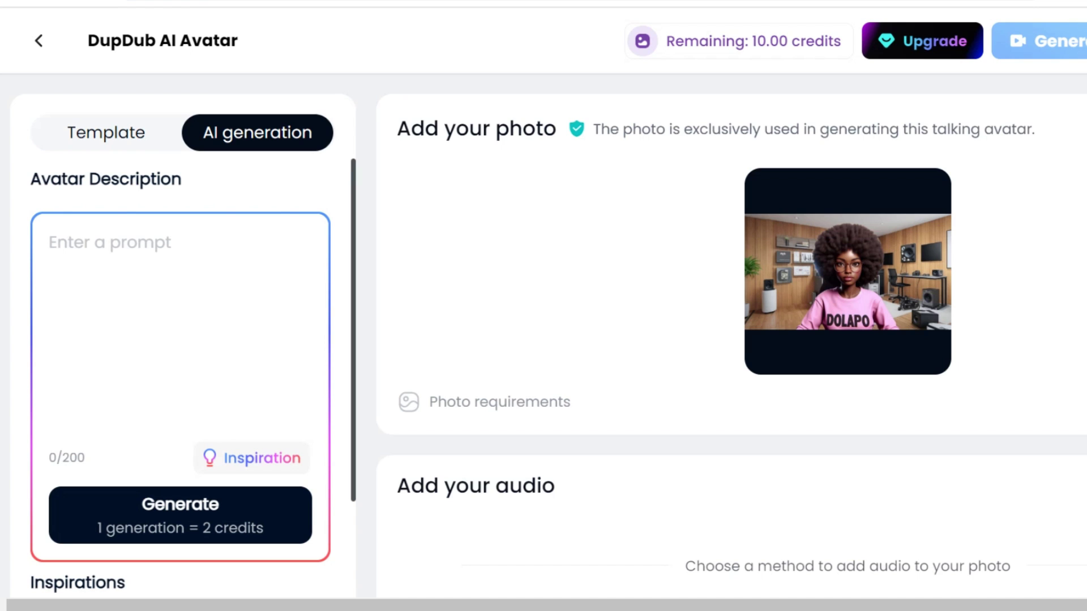
scroll(543, 339, "down", 3)
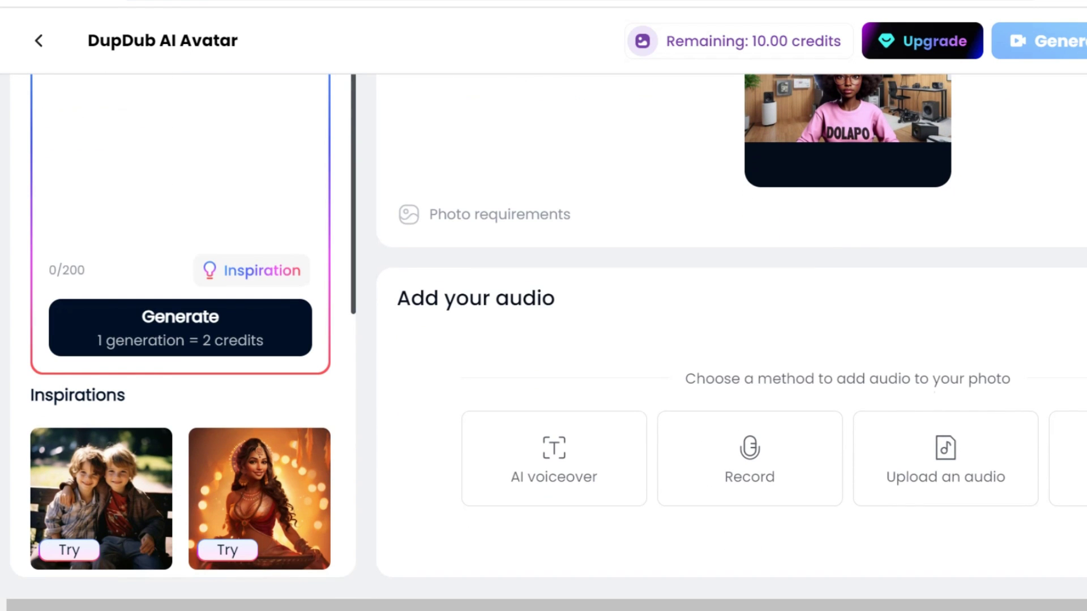
left_click(945, 458)
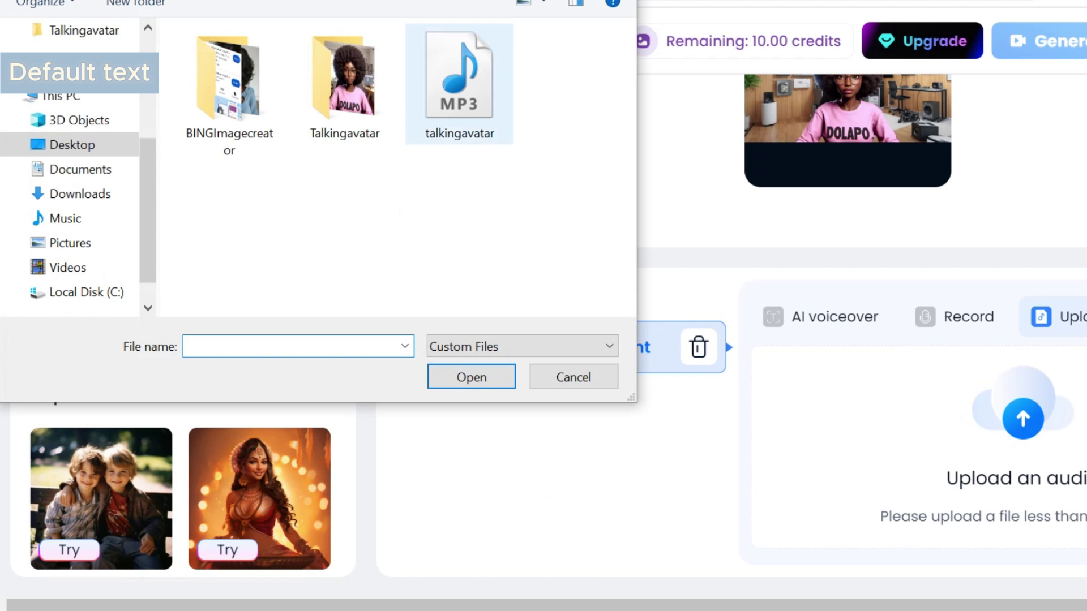
Upload talkingavatar.mp3 (26 s) as the avatar's audio, stop its preview, and save it
left_click(460, 85)
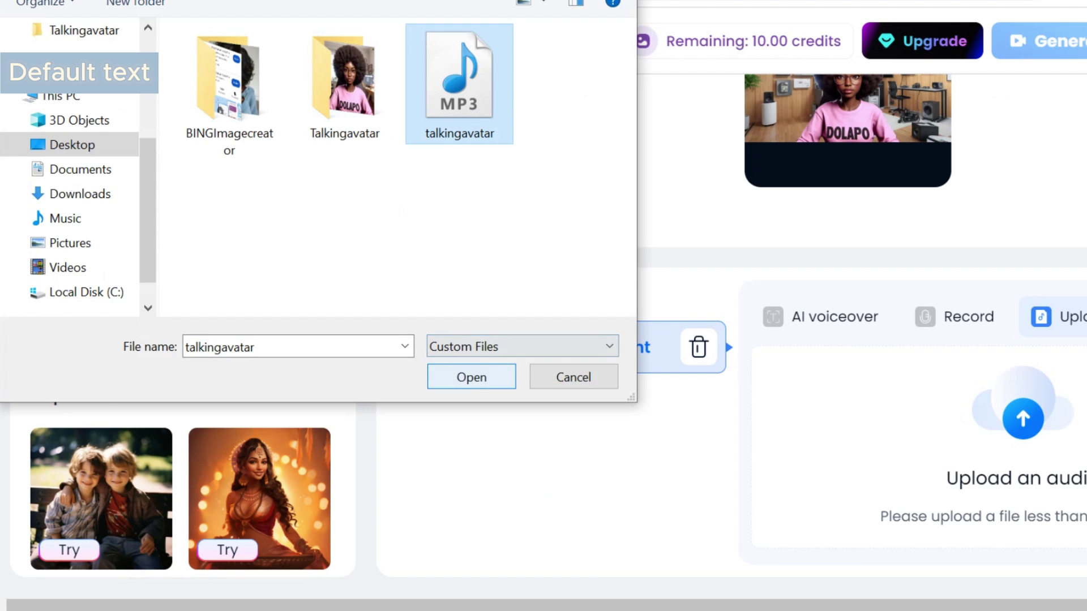
key("Return")
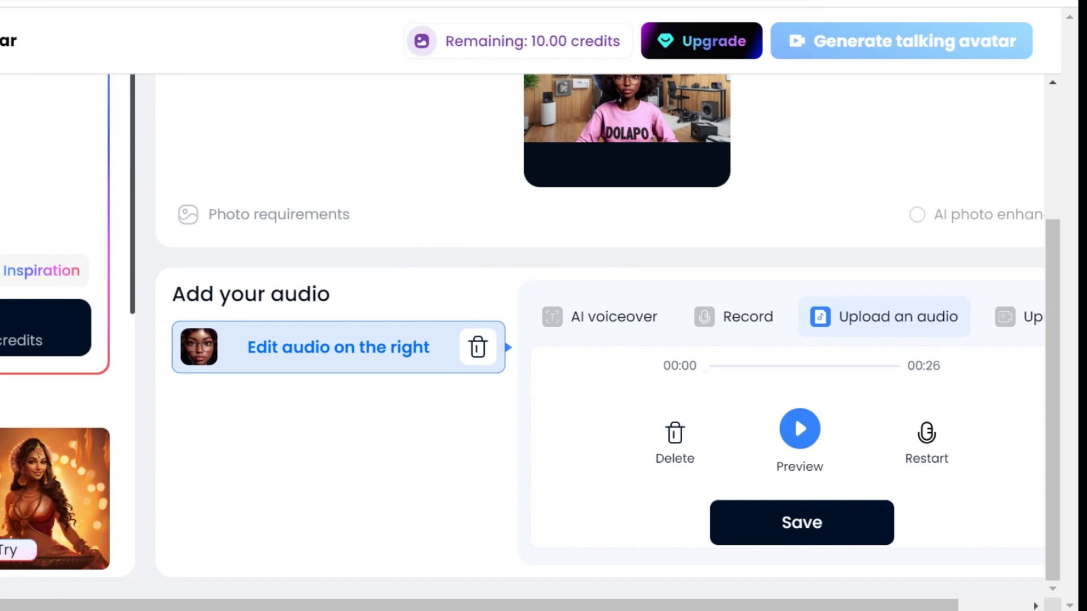
scroll(566, 340, "up", 2)
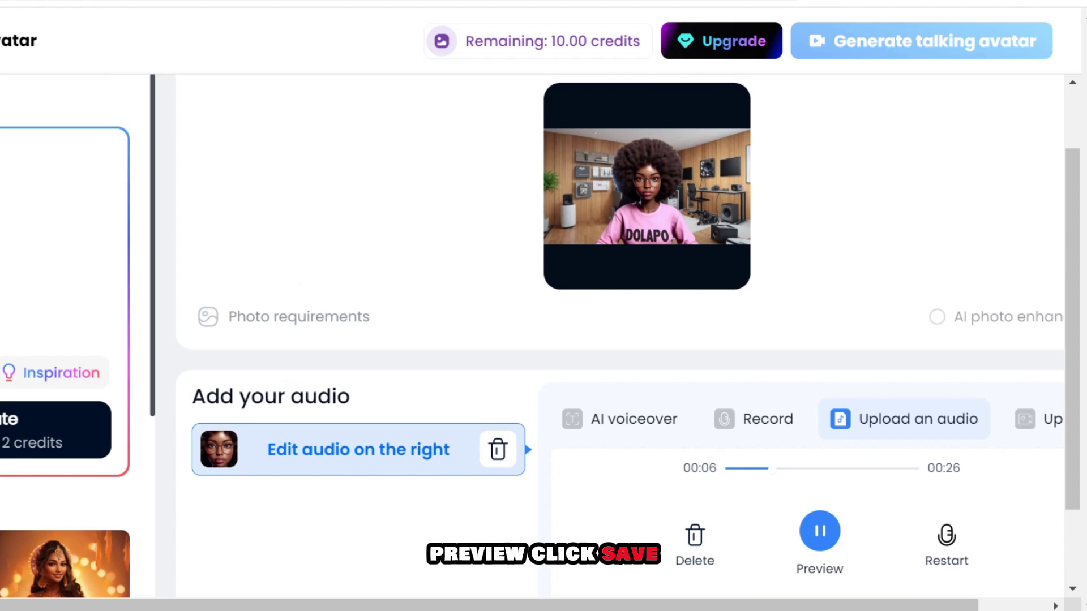
left_click(820, 531)
scroll(814, 516, "down", 2)
left_click(822, 522)
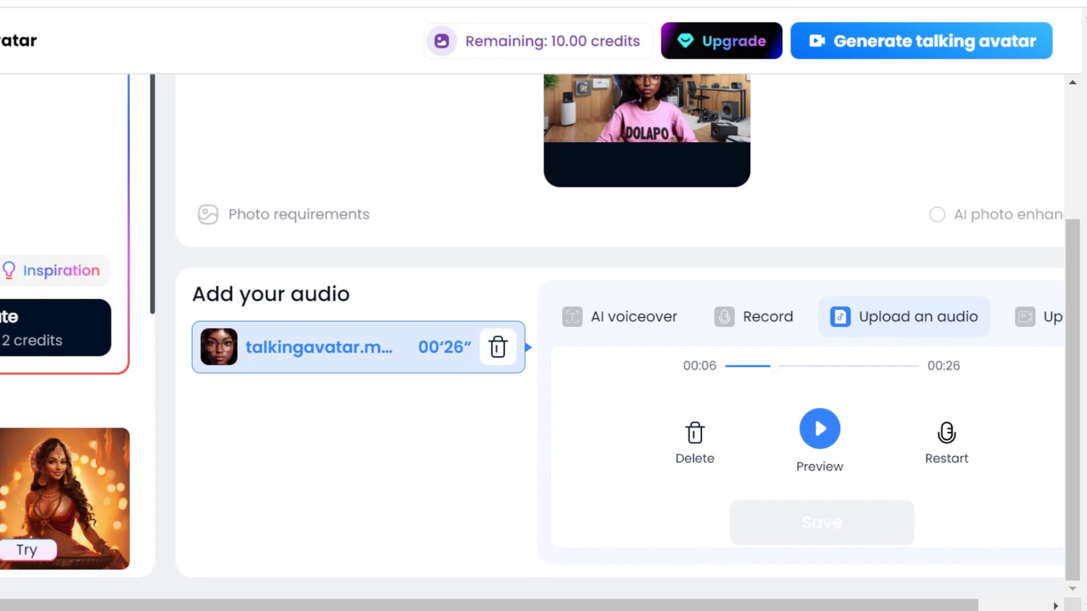
scroll(541, 336, "up", 3)
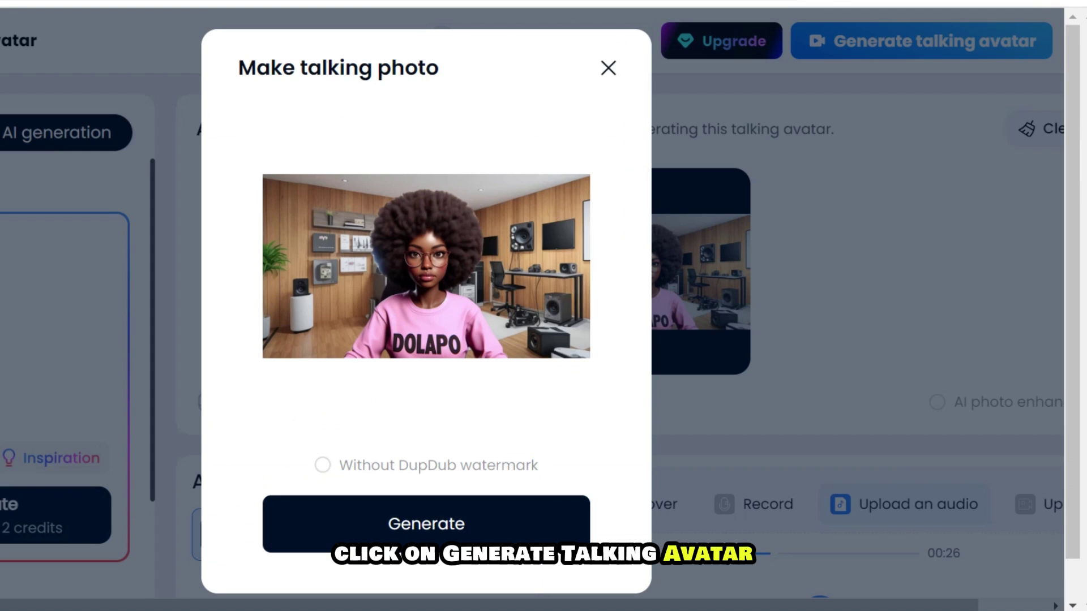